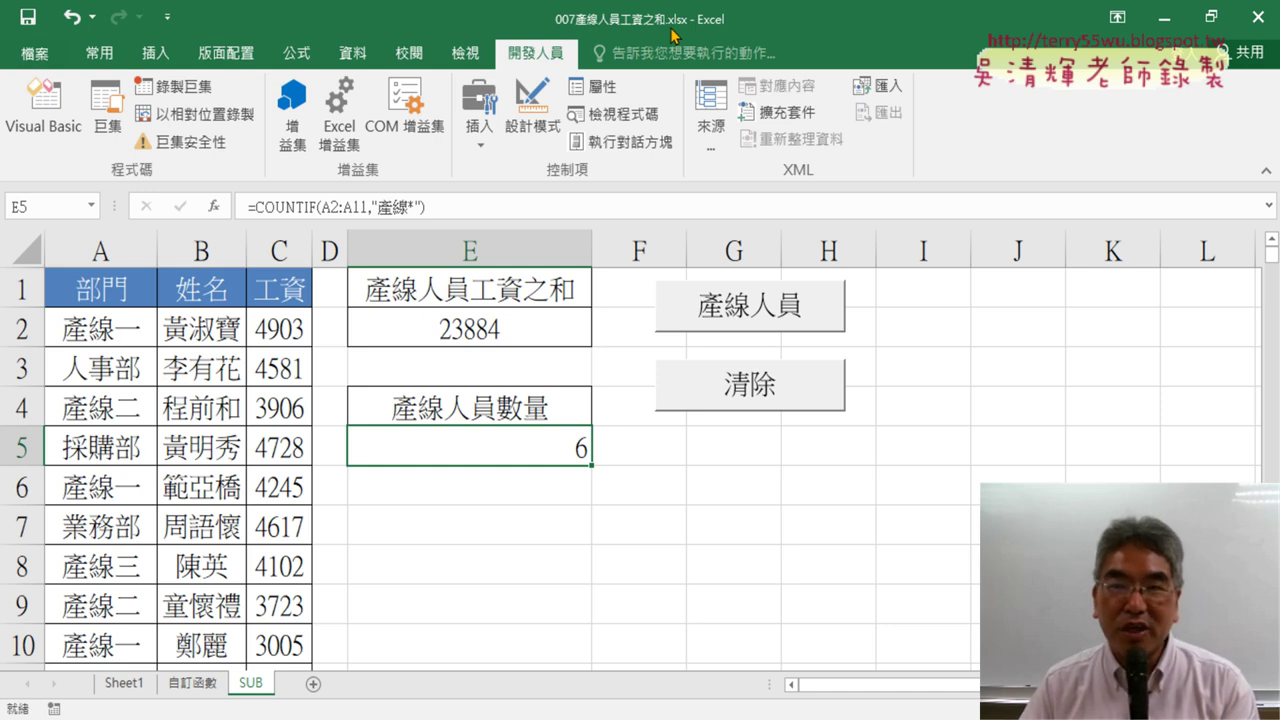
Save the 007產線人員工資之和 workbook as an Excel Macro-Enabled Workbook (*.xlsm) in 04數學函數
click(24, 54)
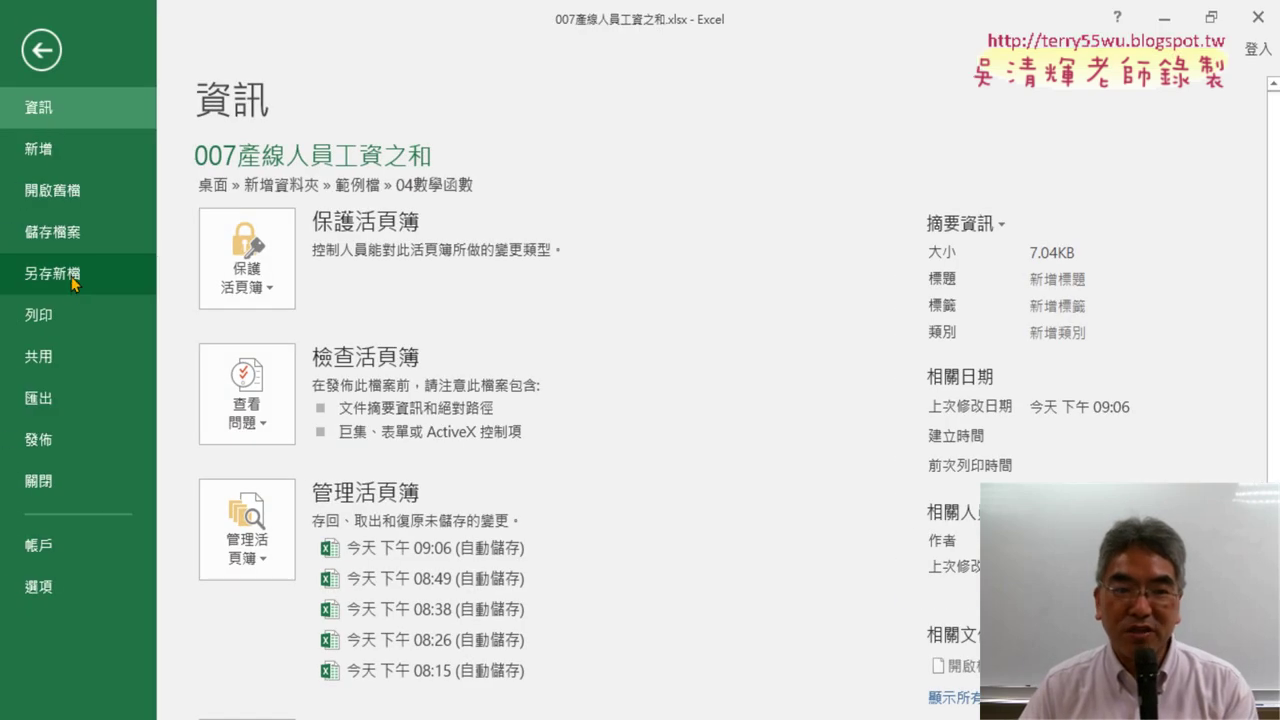
click(73, 284)
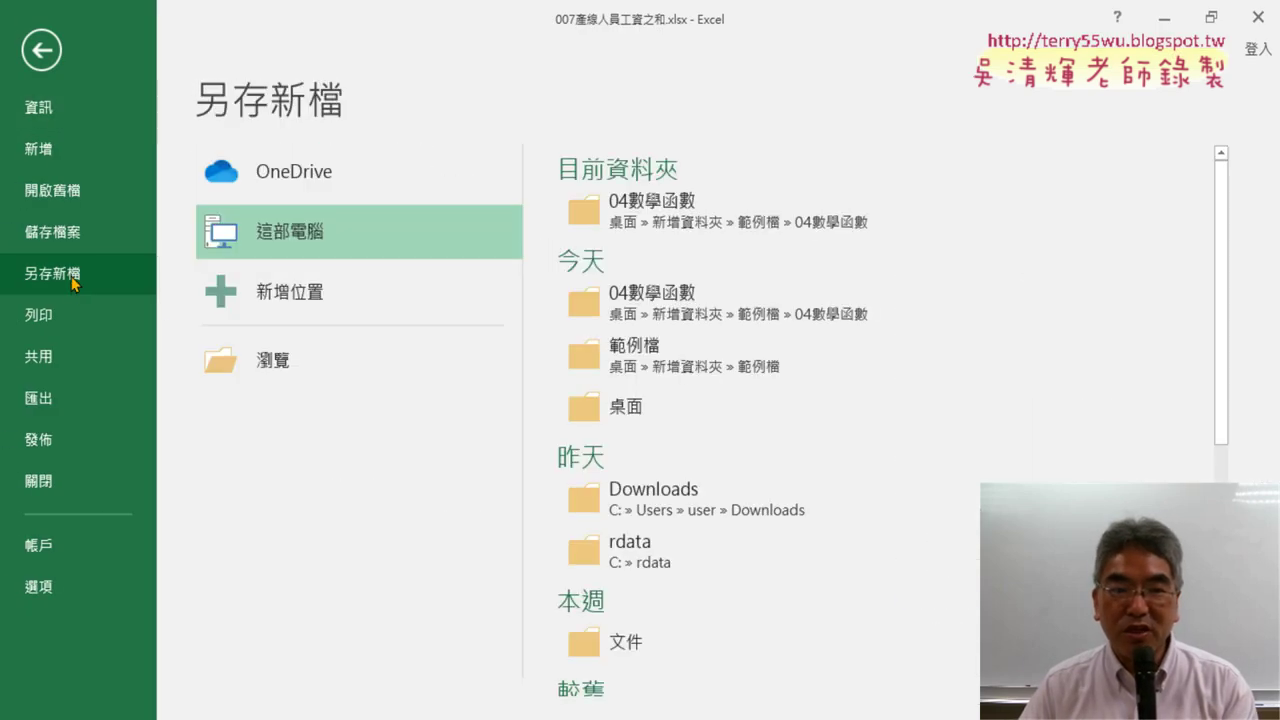
click(290, 364)
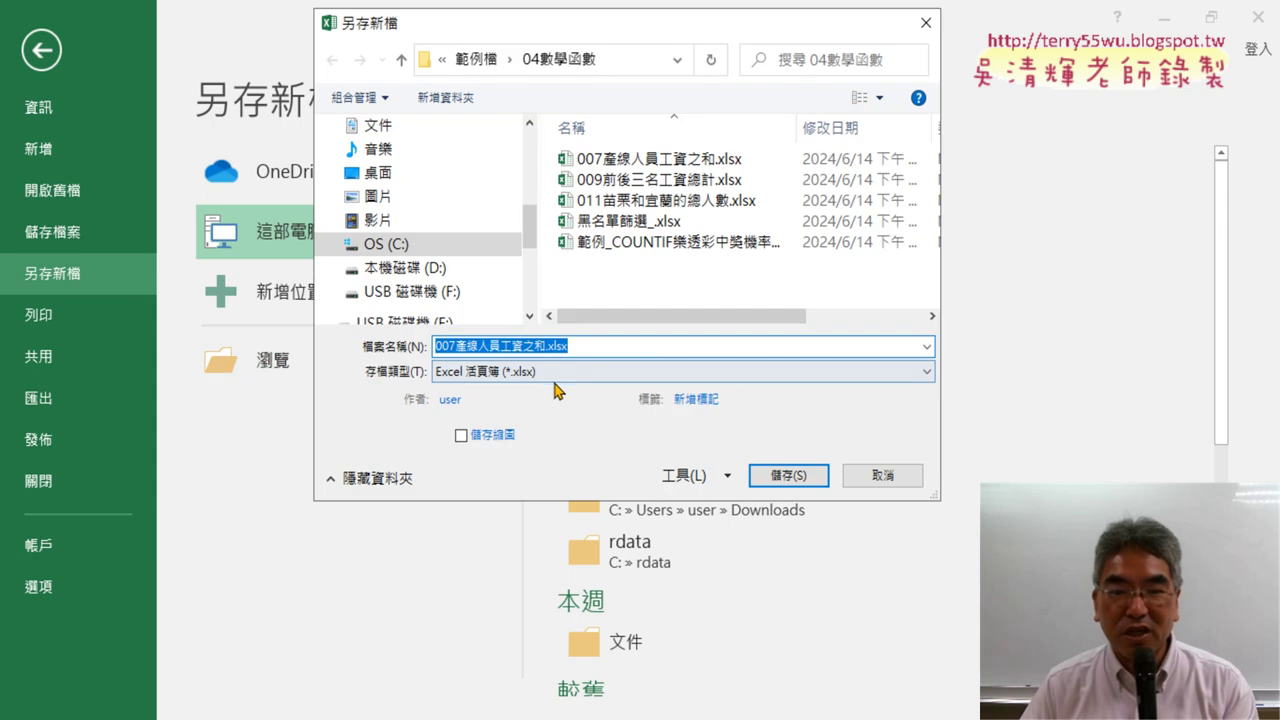
click(521, 372)
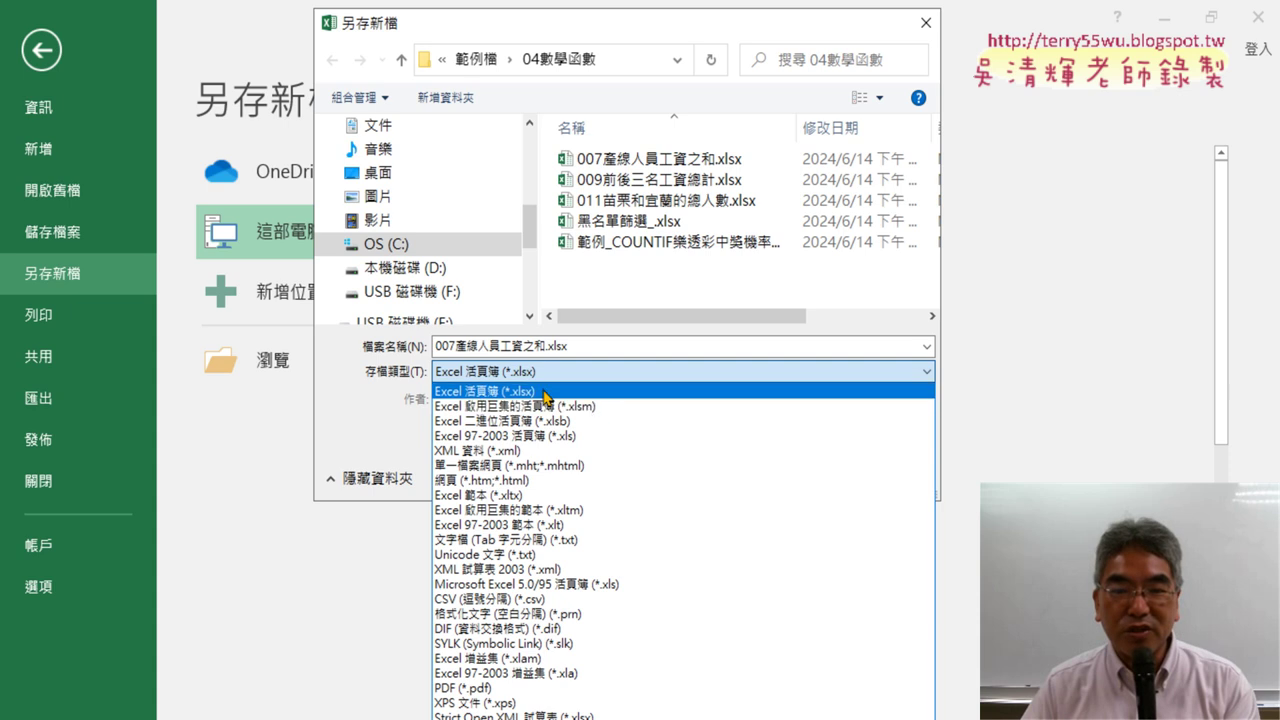
click(548, 409)
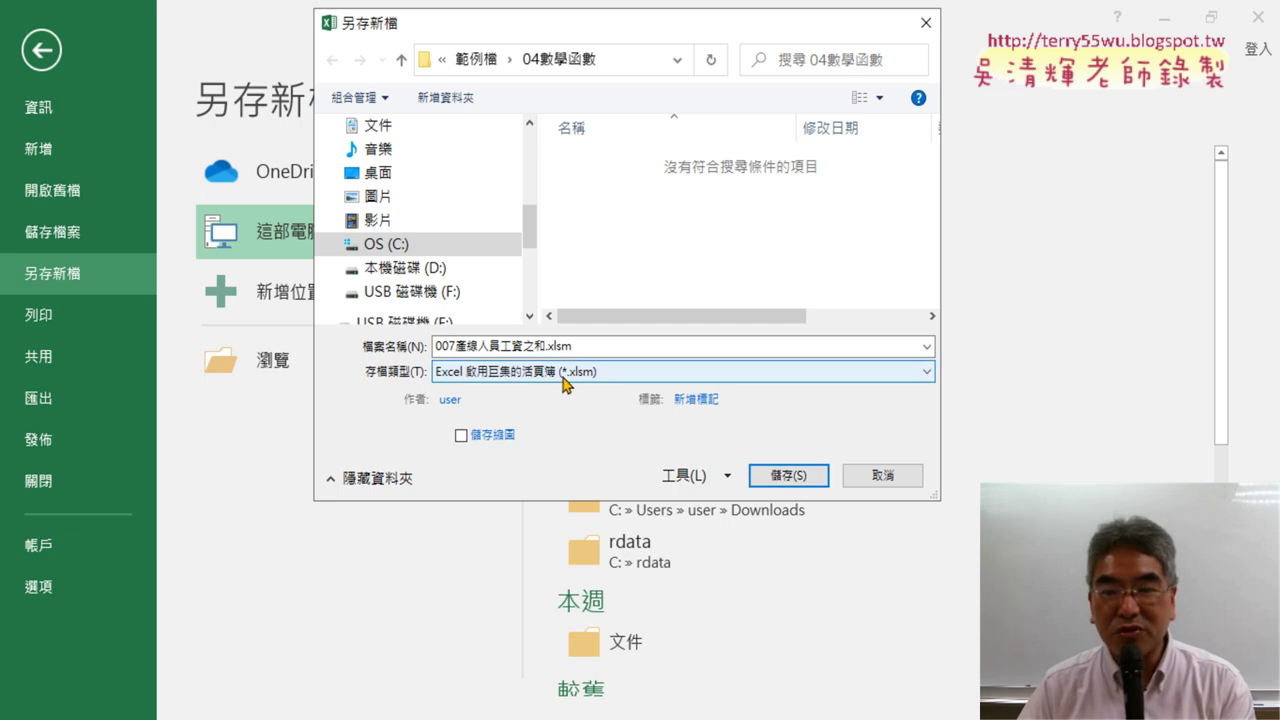
click(807, 475)
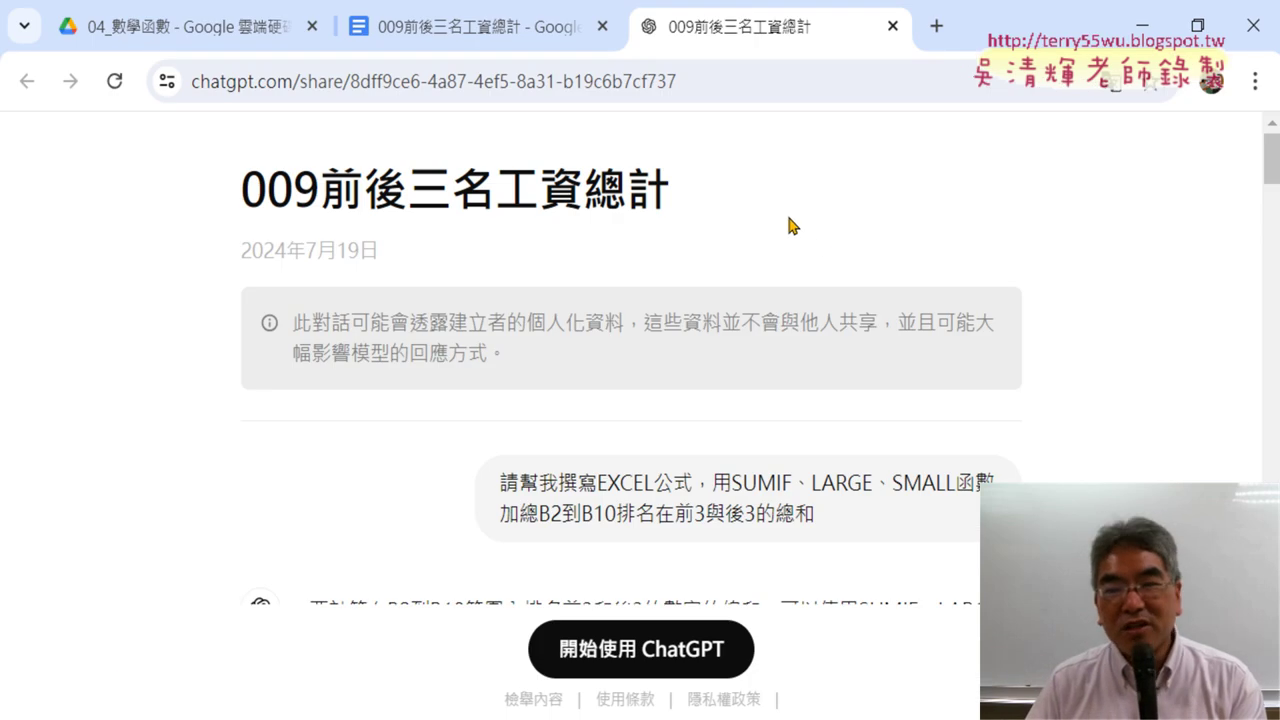
scroll(812, 240, down, 1)
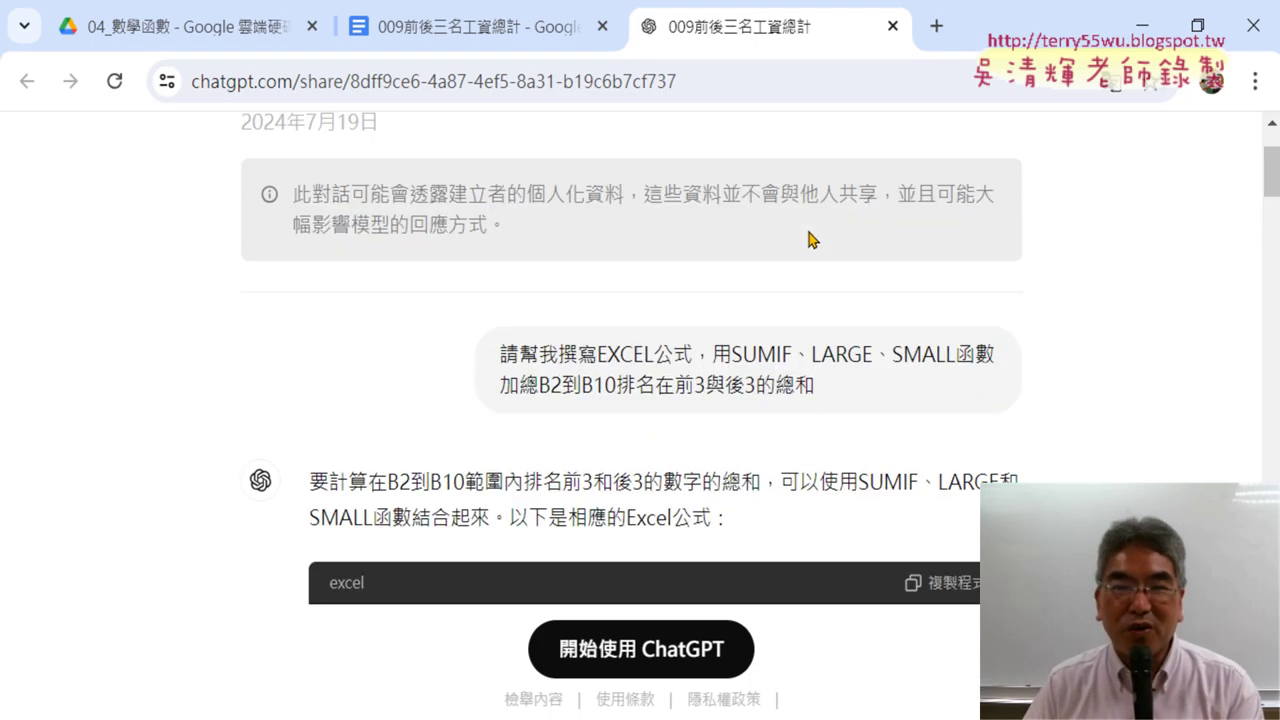
click(460, 38)
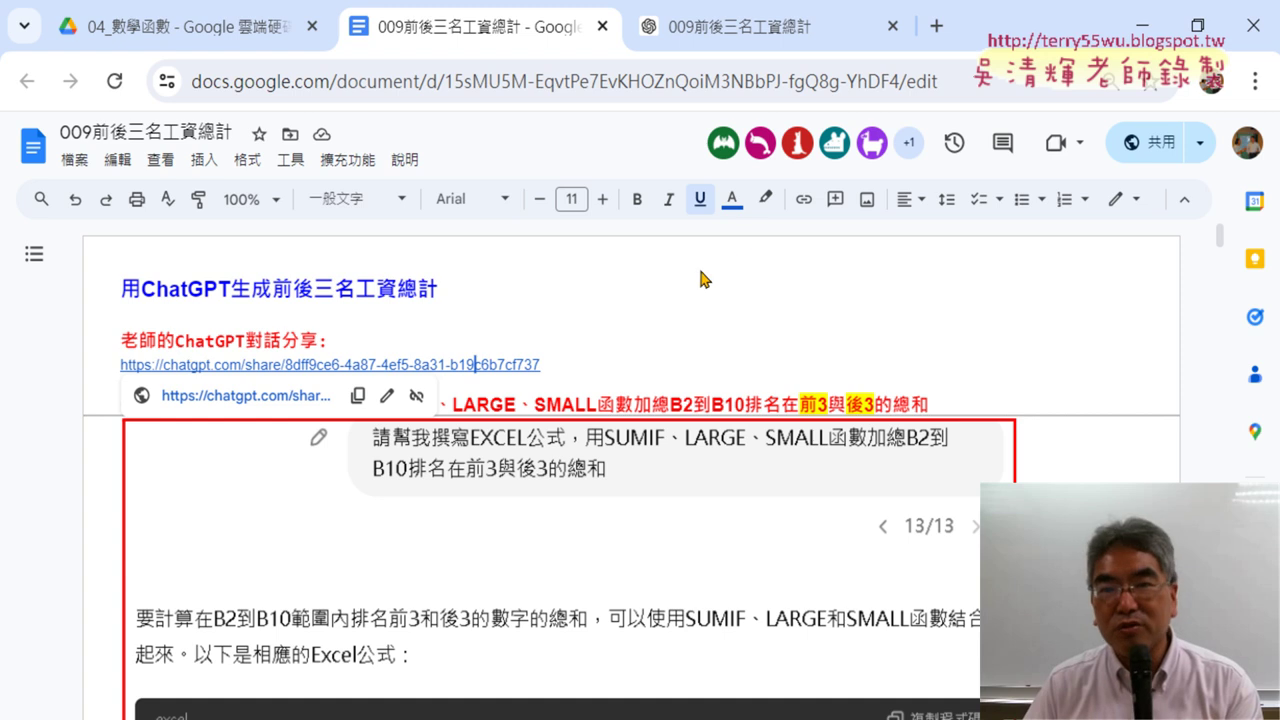
click(766, 45)
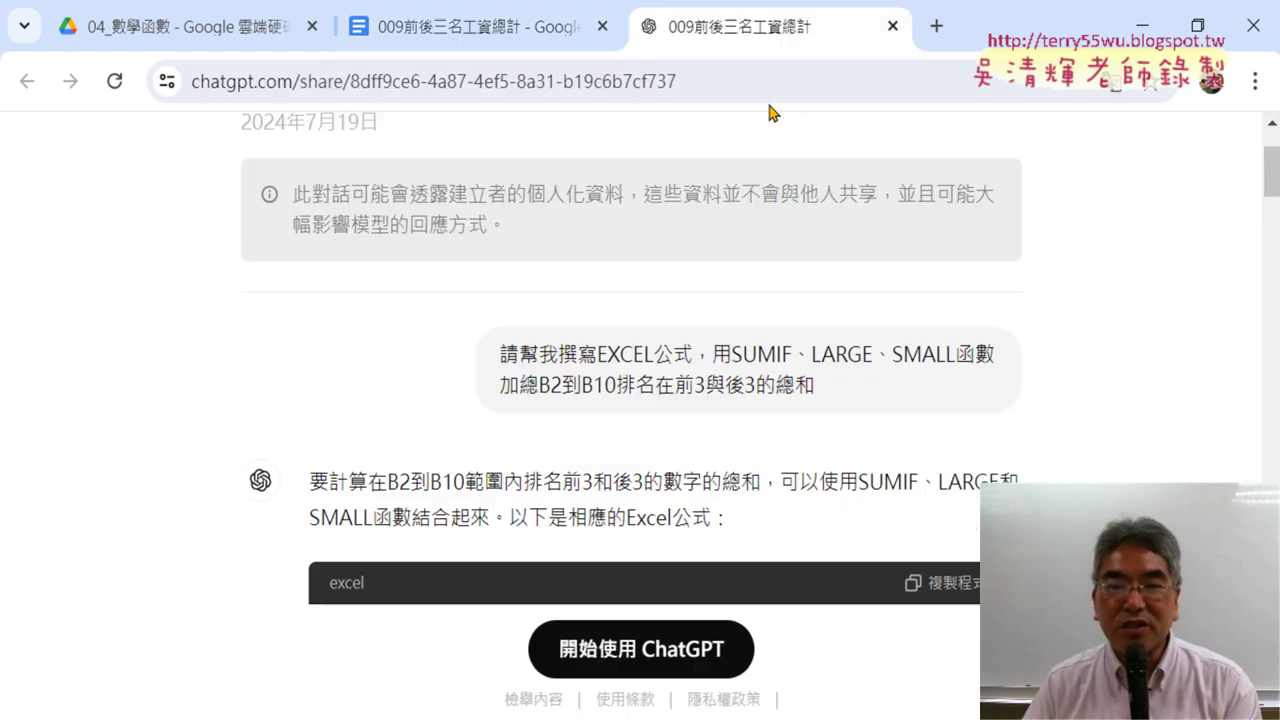
scroll(1070, 408, up, 2)
scroll(1070, 408, down, 2)
scroll(1070, 408, down, 1)
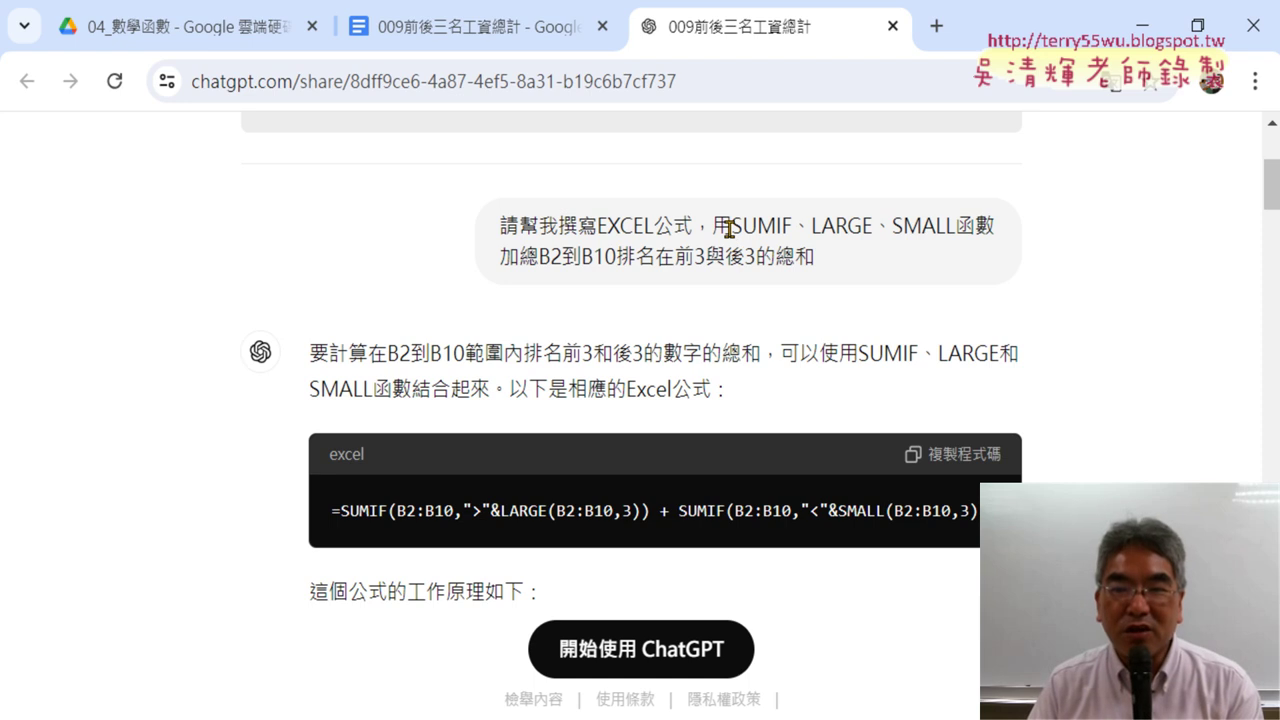
drag(712, 226, 985, 226)
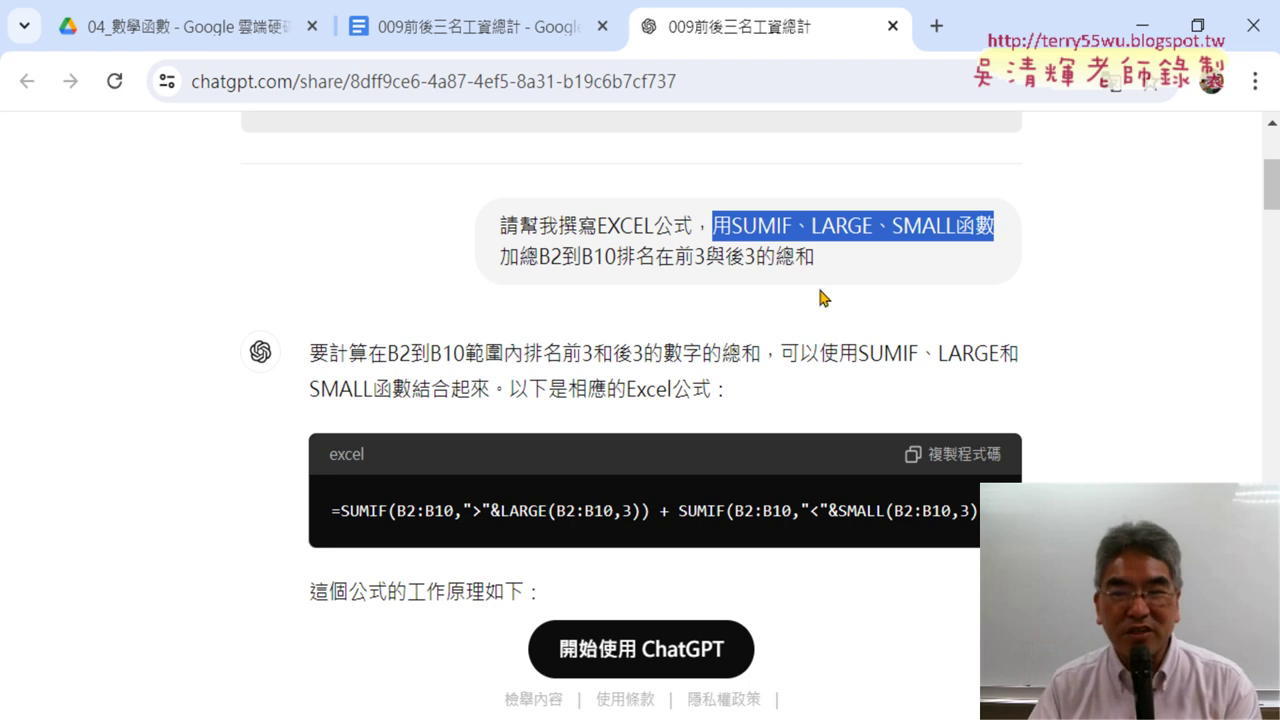
Highlight 前3, the number 3 and B2:B10 in the prompt, then shrink the browser to reveal Excel
drag(675, 257, 709, 257)
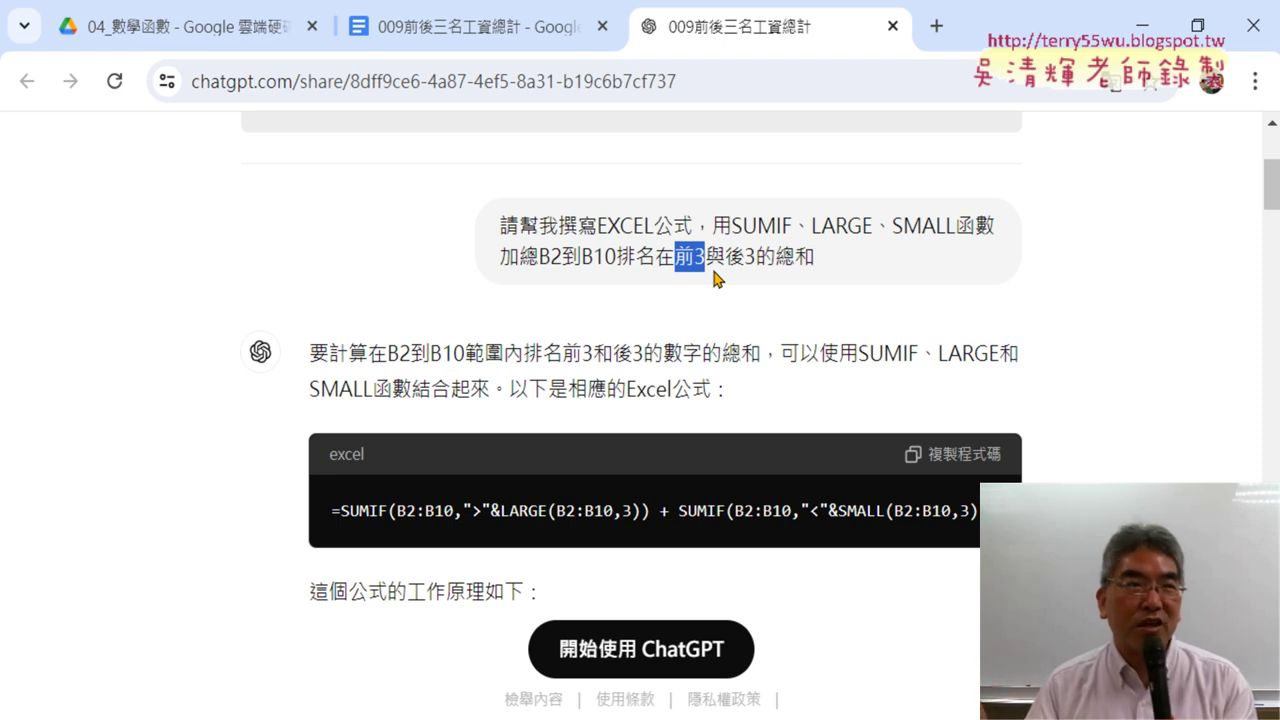
click(705, 258)
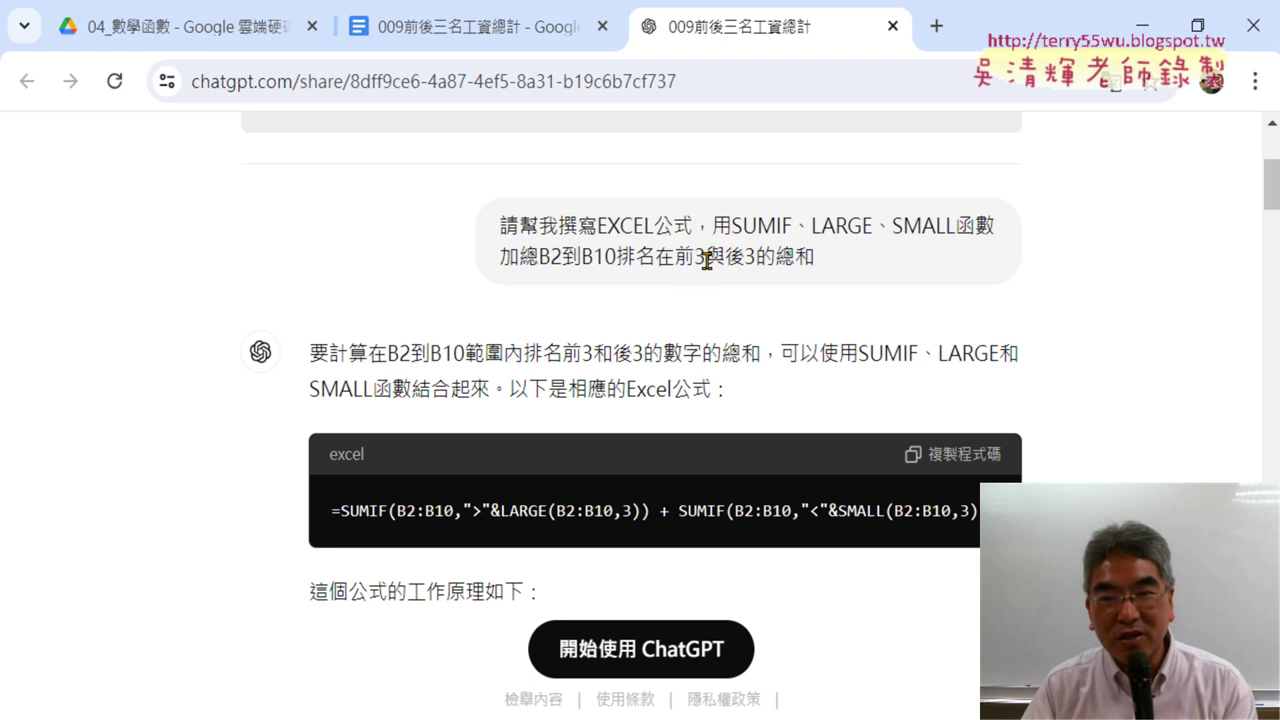
drag(693, 257, 703, 257)
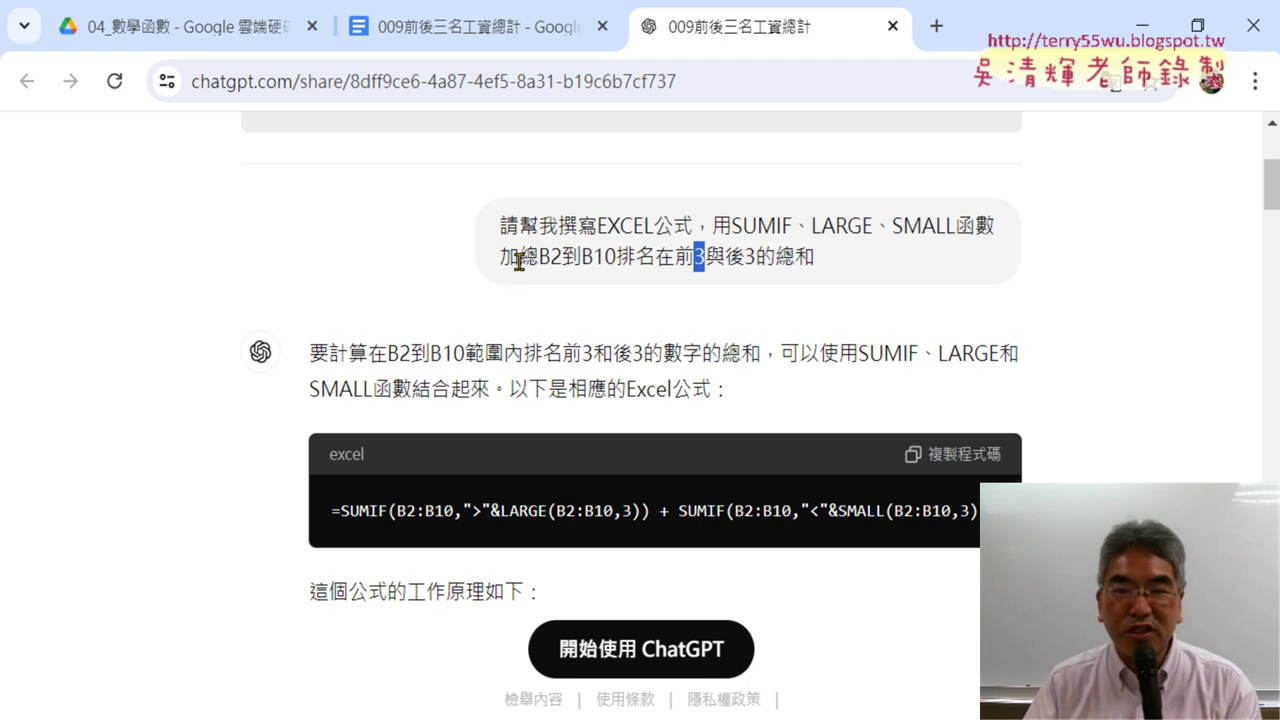
drag(500, 258, 621, 260)
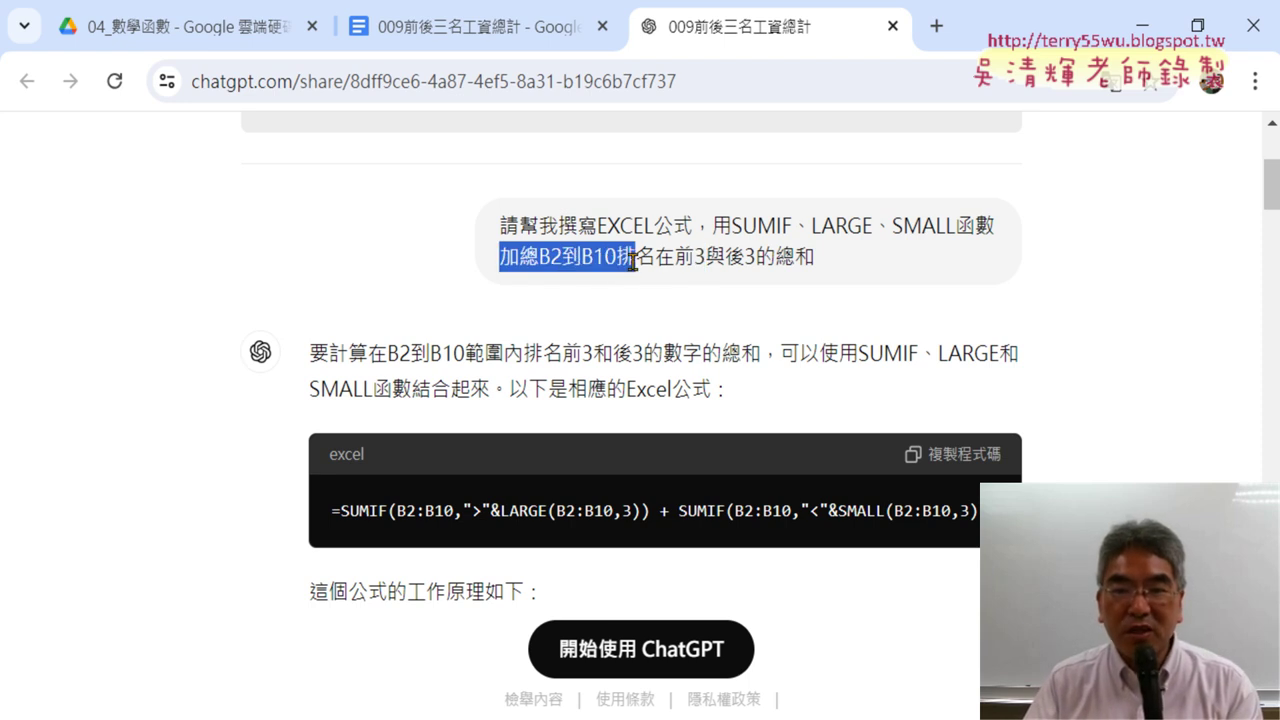
drag(1045, 37, 955, 45)
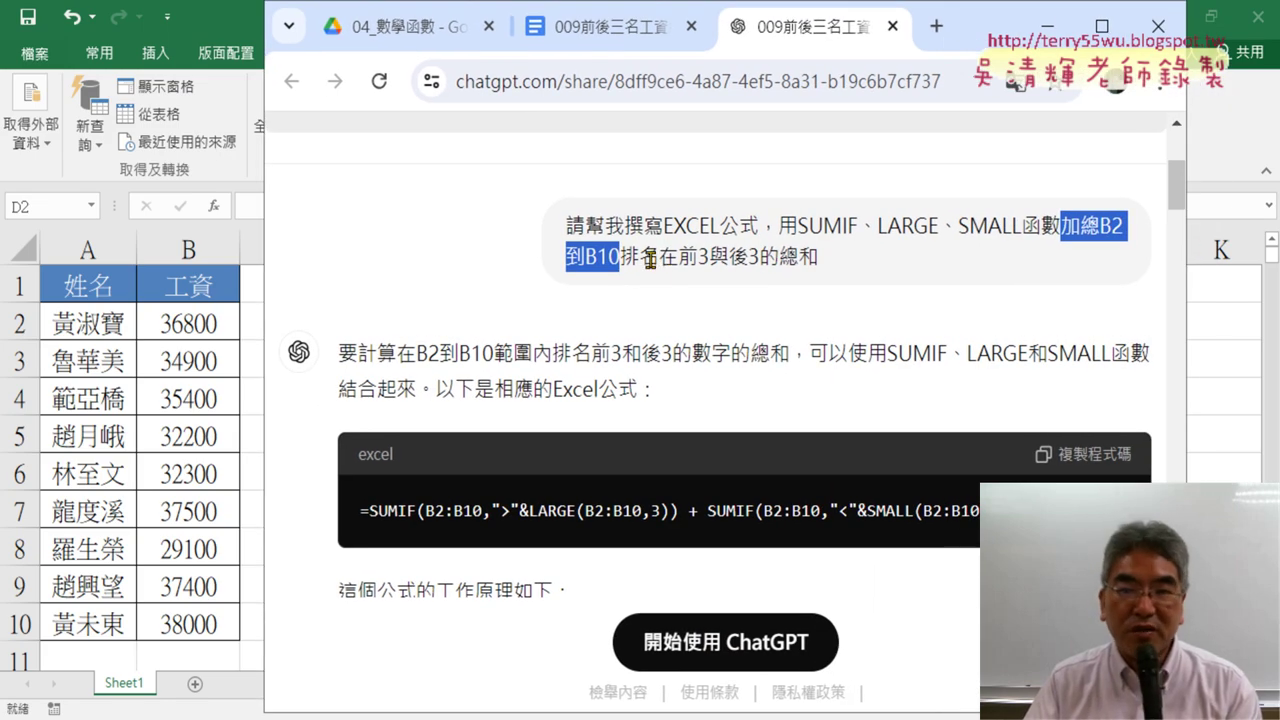
Maximize the browser and highlight 後3, the prompt text, and the sentence introducing the formula
drag(687, 258, 760, 258)
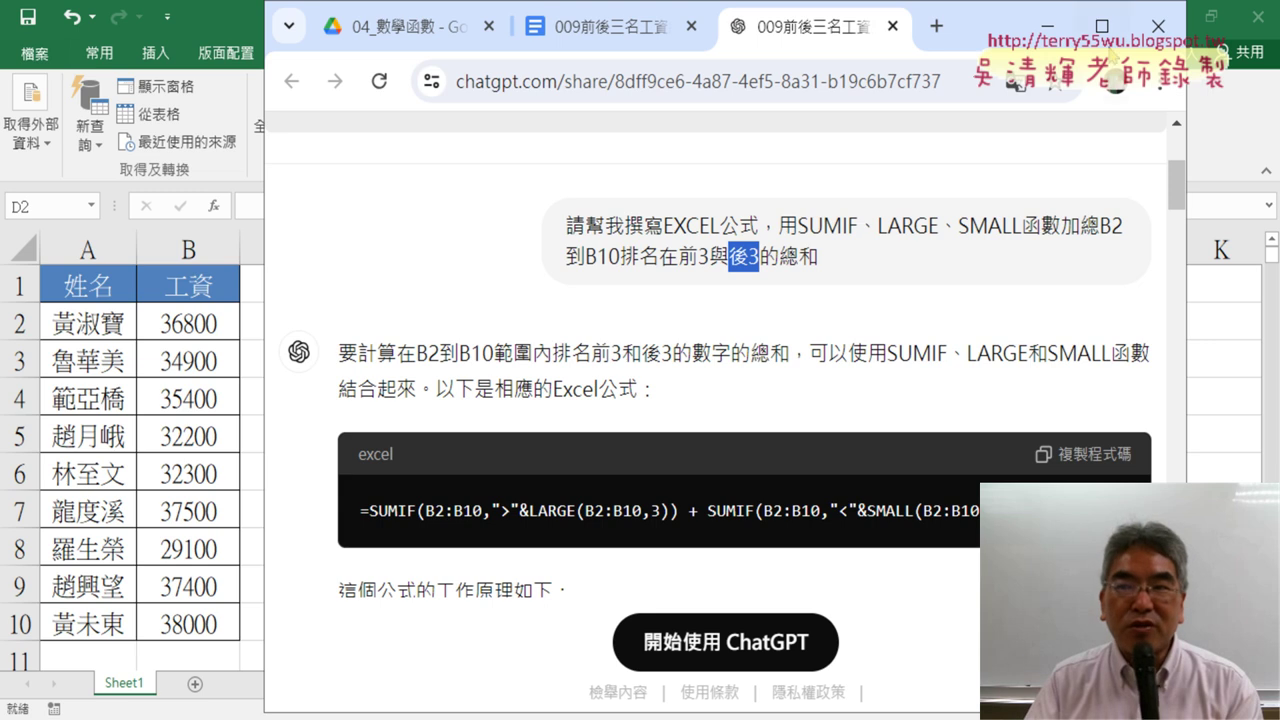
click(1104, 30)
drag(499, 214, 928, 276)
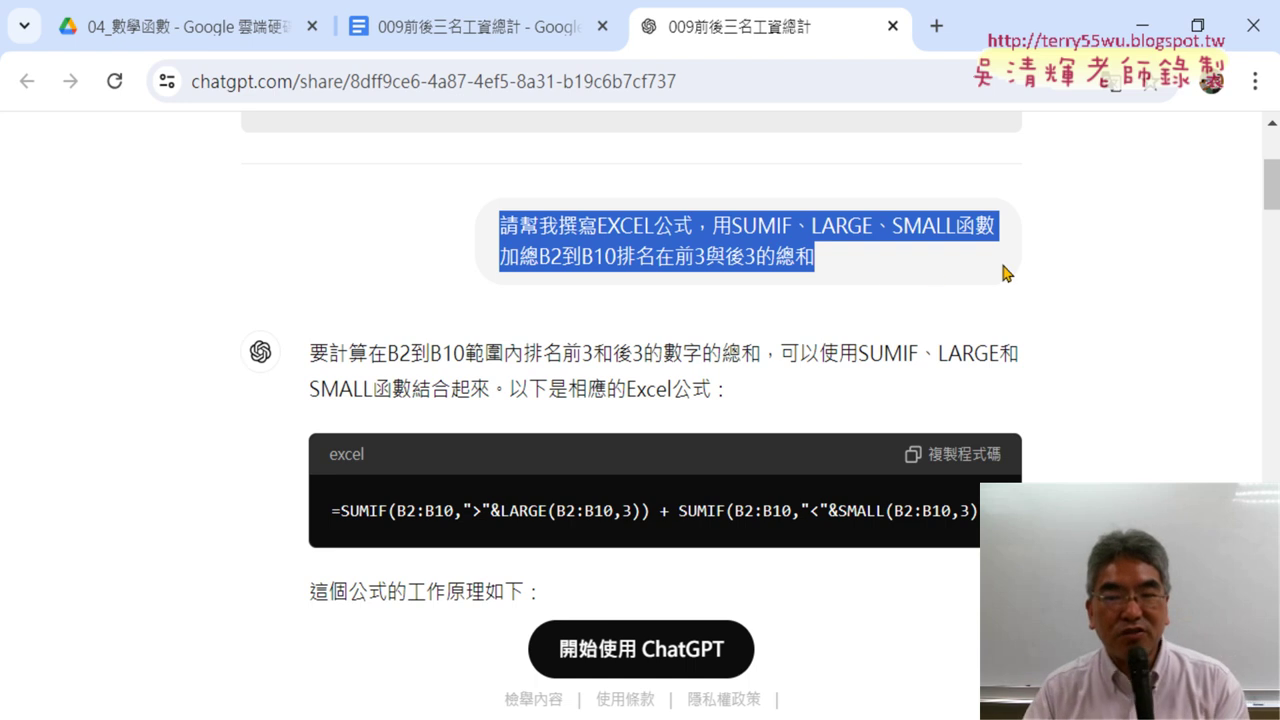
scroll(719, 288, down, 2)
drag(309, 226, 1023, 240)
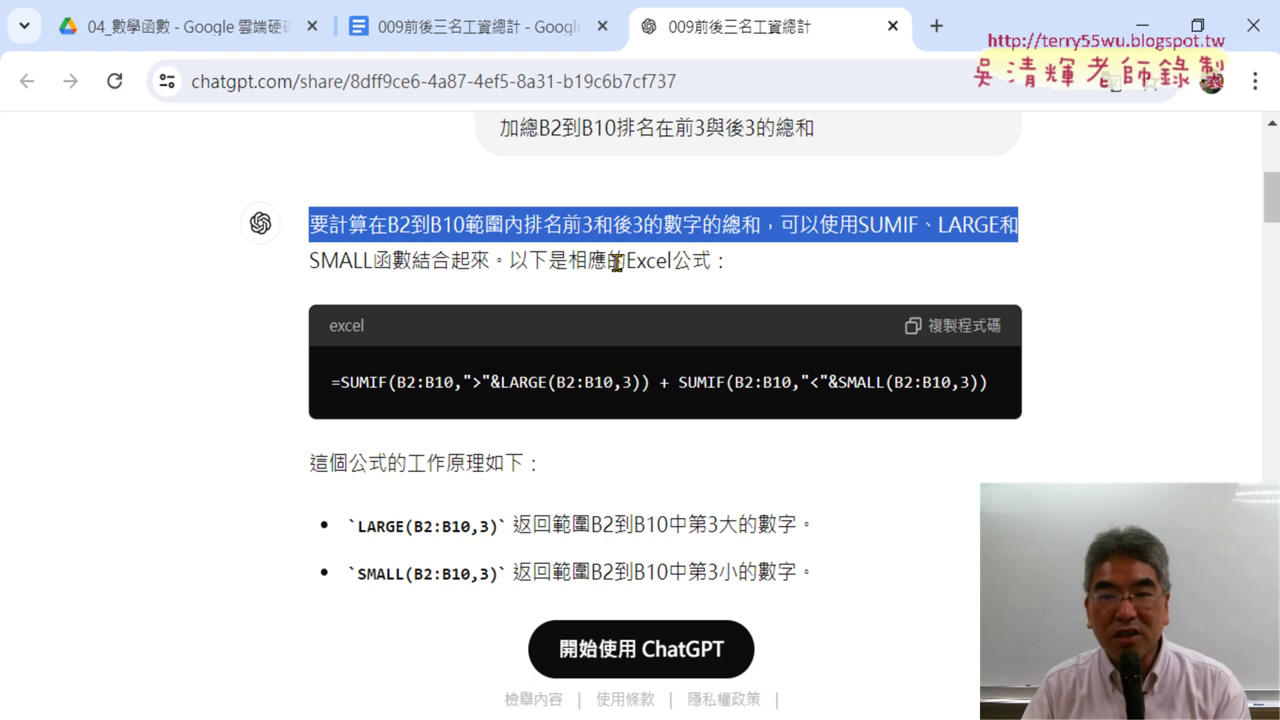
drag(740, 266, 511, 262)
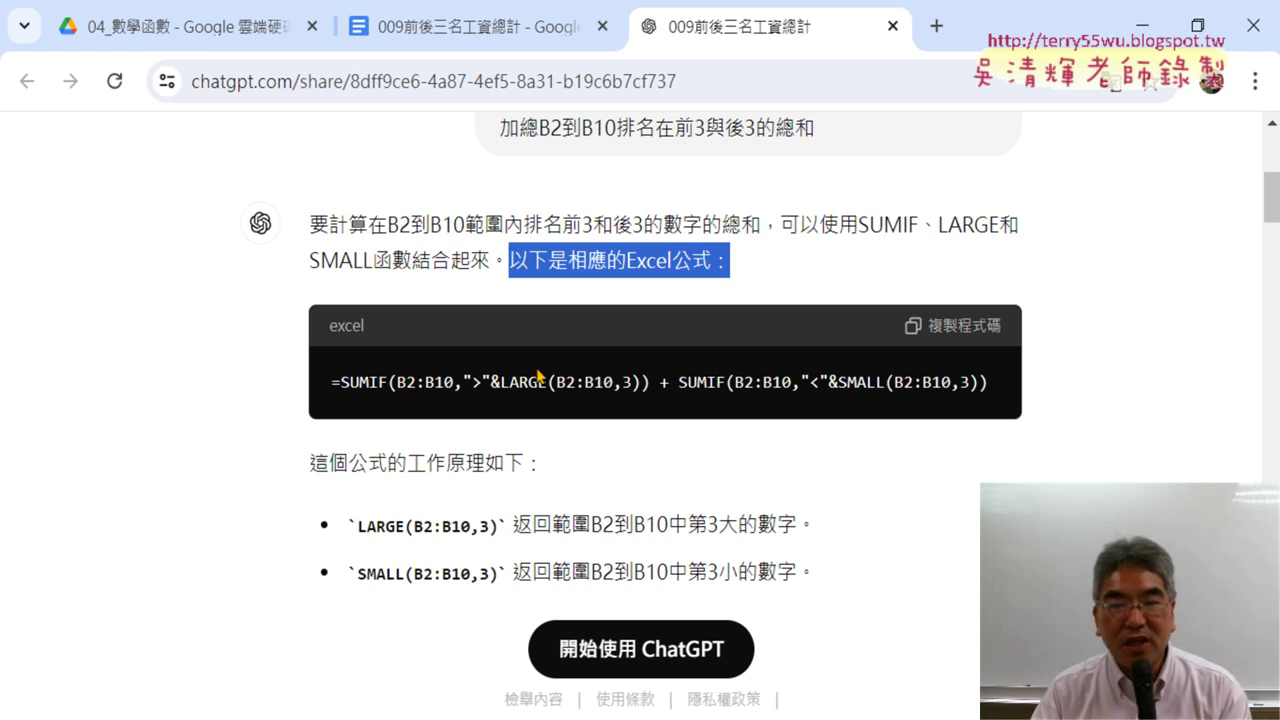
Copy =SUMIF(B2:B10,">"&LARGE(B2:B10,3)) from the answer and minimize Chrome to return to Excel
drag(338, 382, 648, 380)
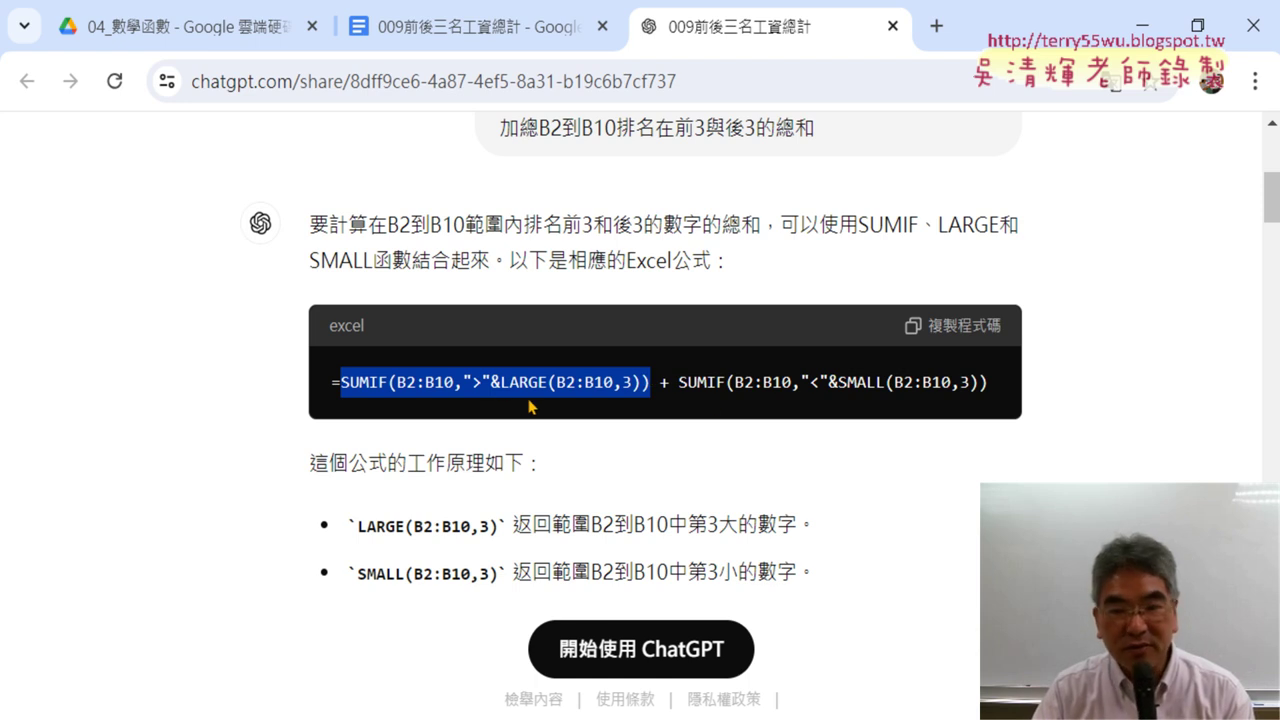
drag(677, 382, 973, 385)
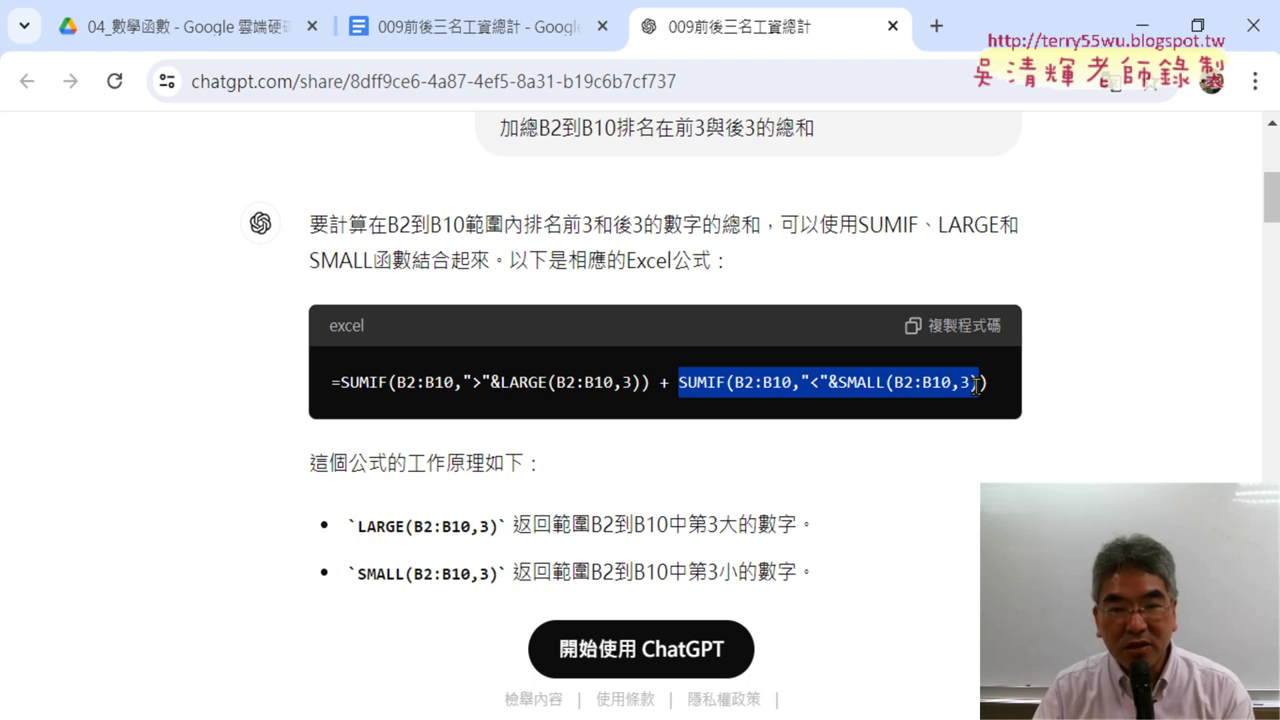
drag(975, 385, 992, 385)
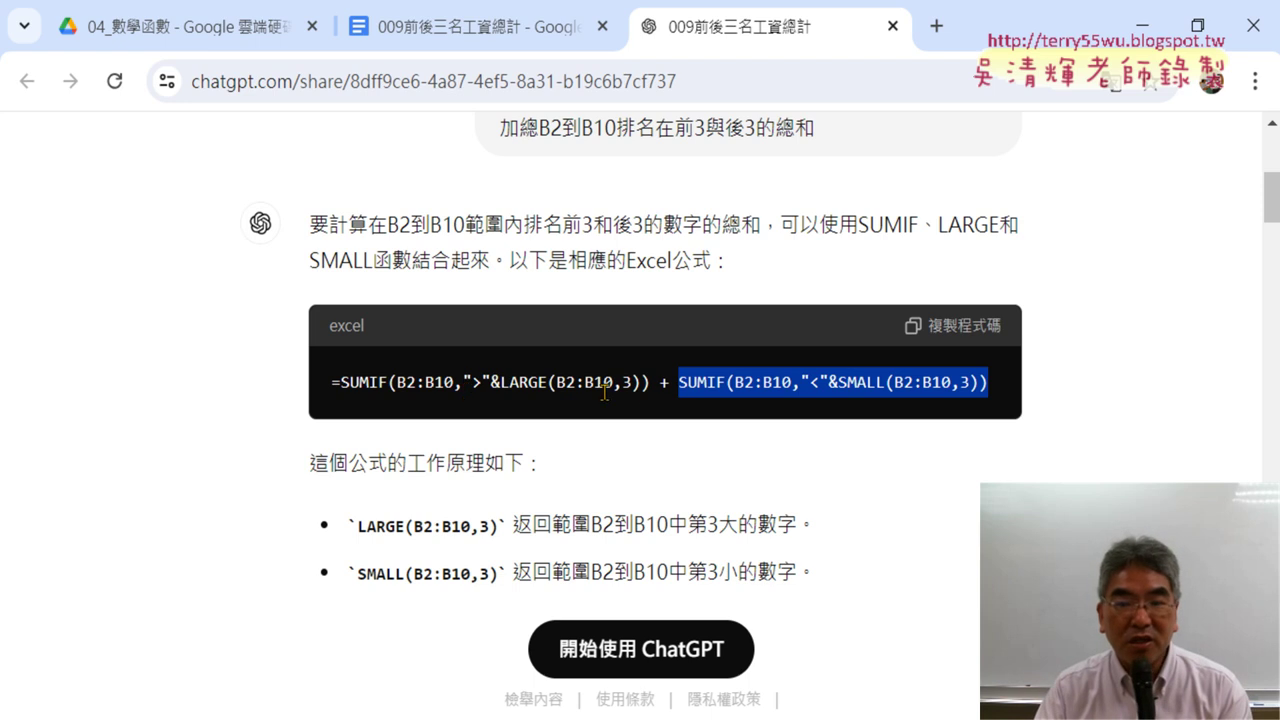
drag(648, 382, 329, 386)
right_click(427, 390)
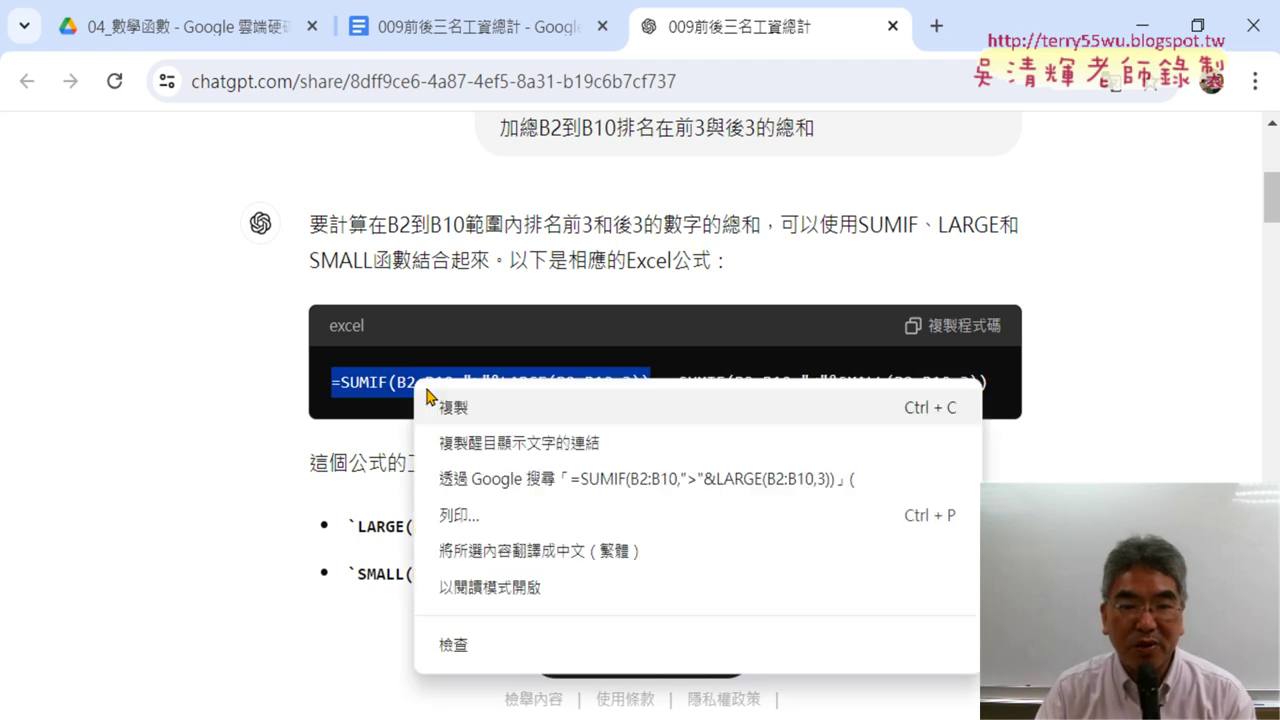
click(500, 412)
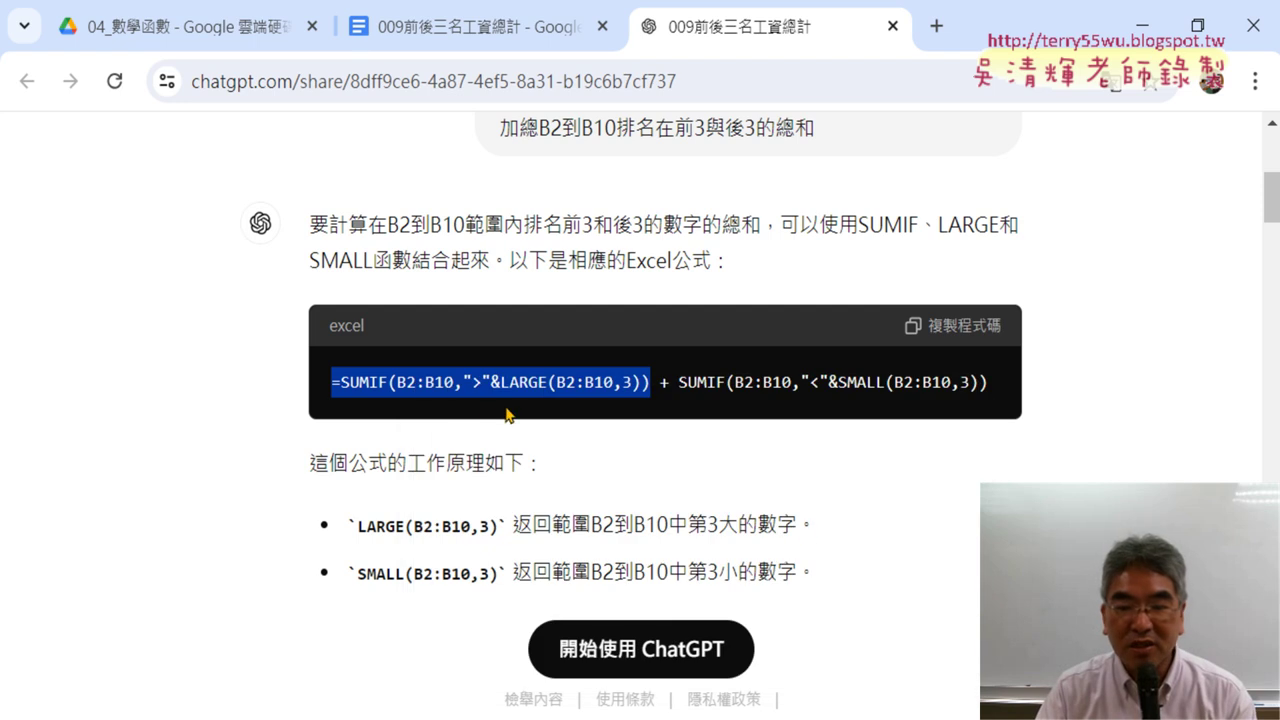
click(1141, 25)
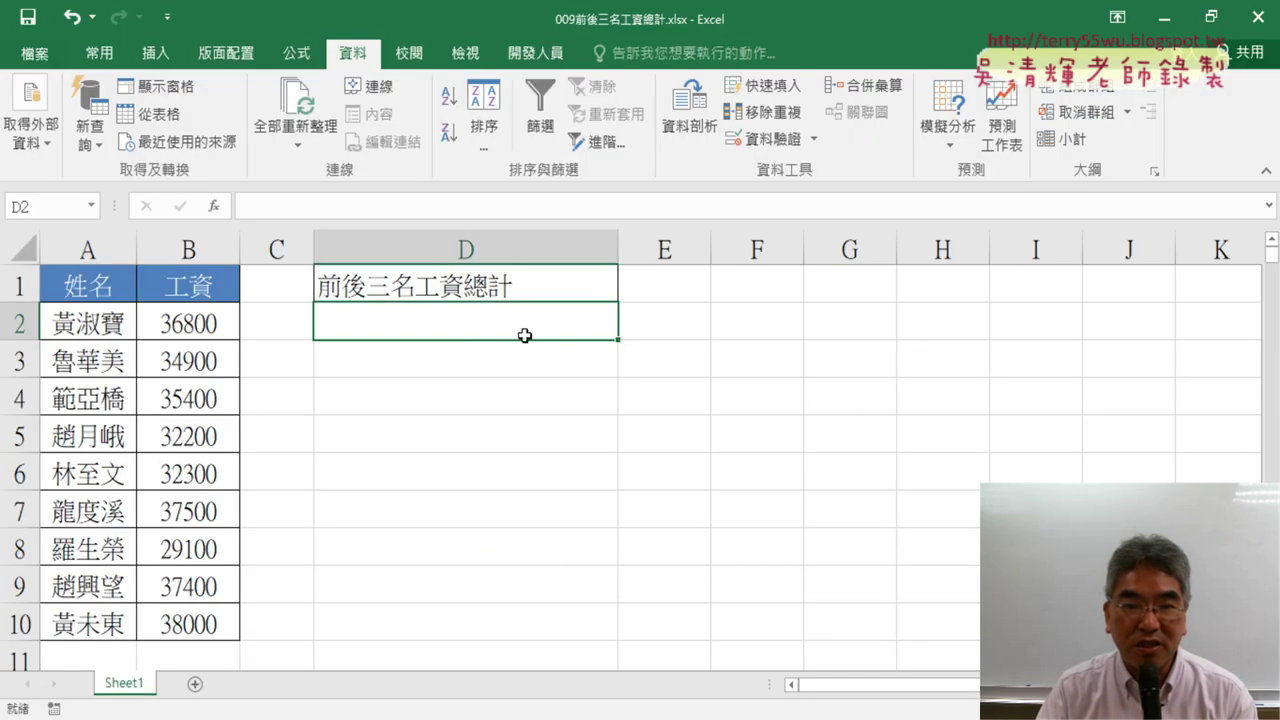
Paste =SUMIF(B2:B10,">"&LARGE(B2:B10,3)) into D2, giving 75500, and open its SUMIF Function Arguments
click(284, 203)
key(ctrl+v)
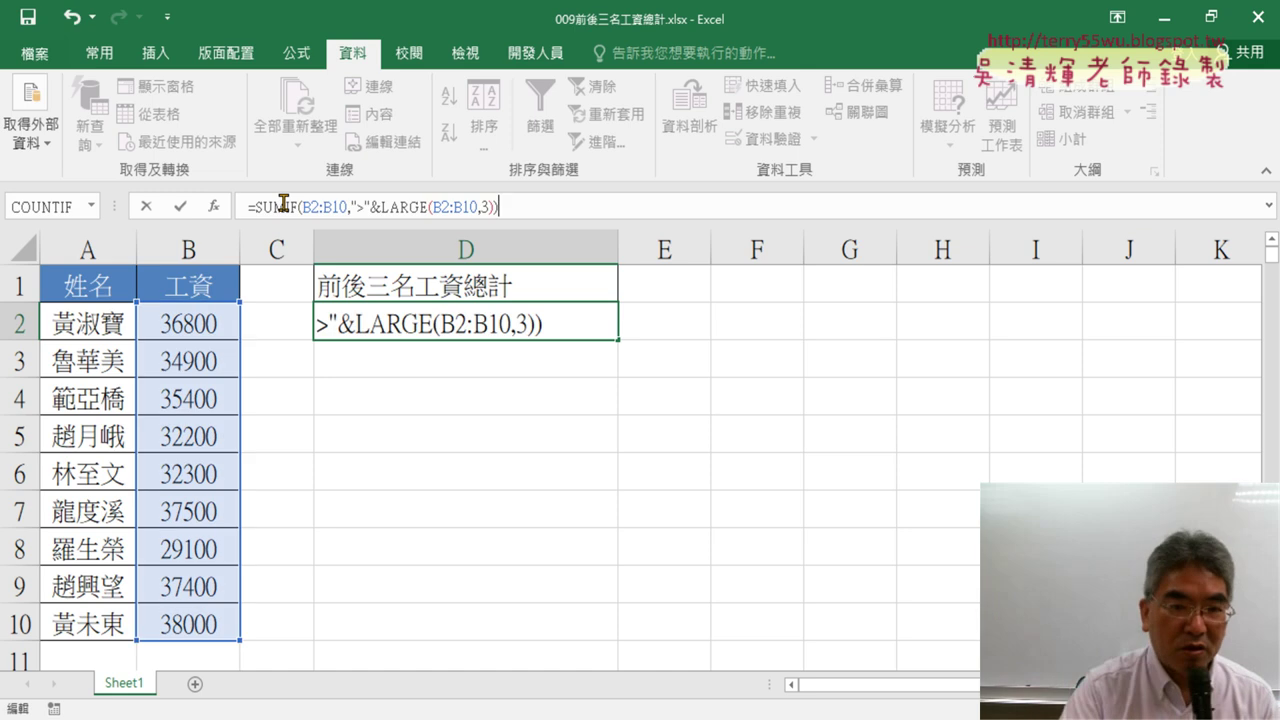
click(181, 207)
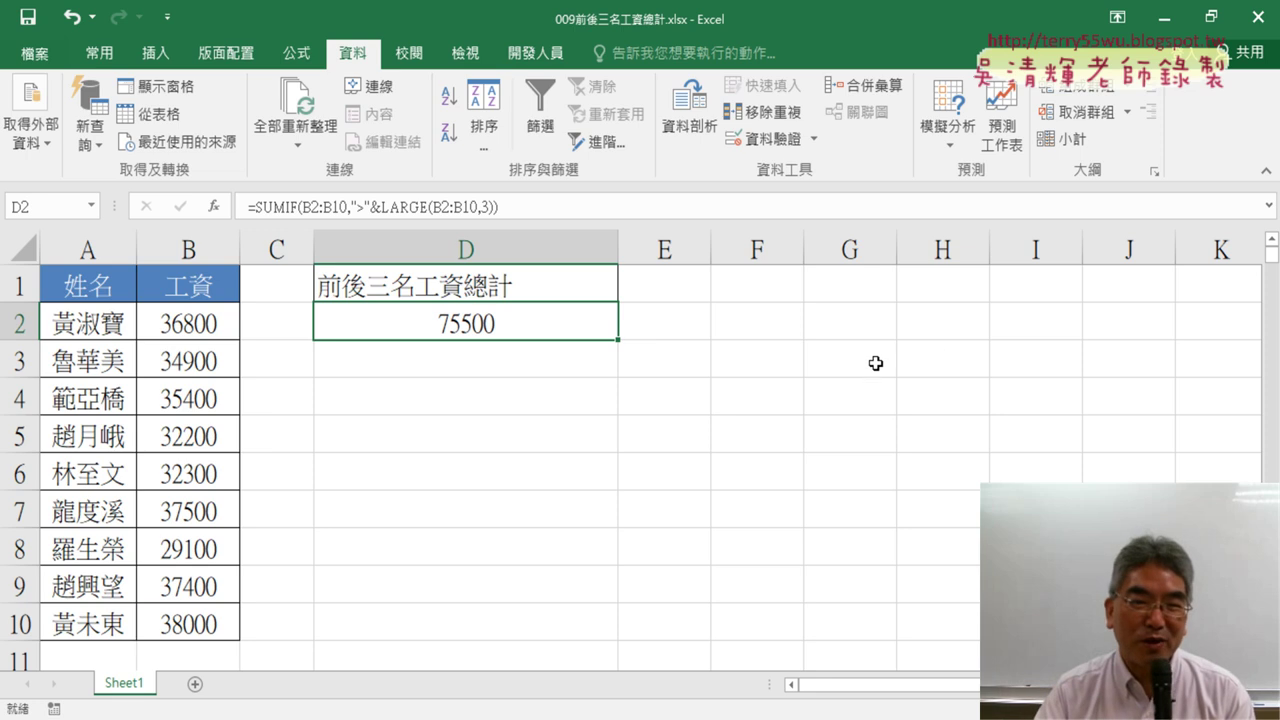
click(273, 207)
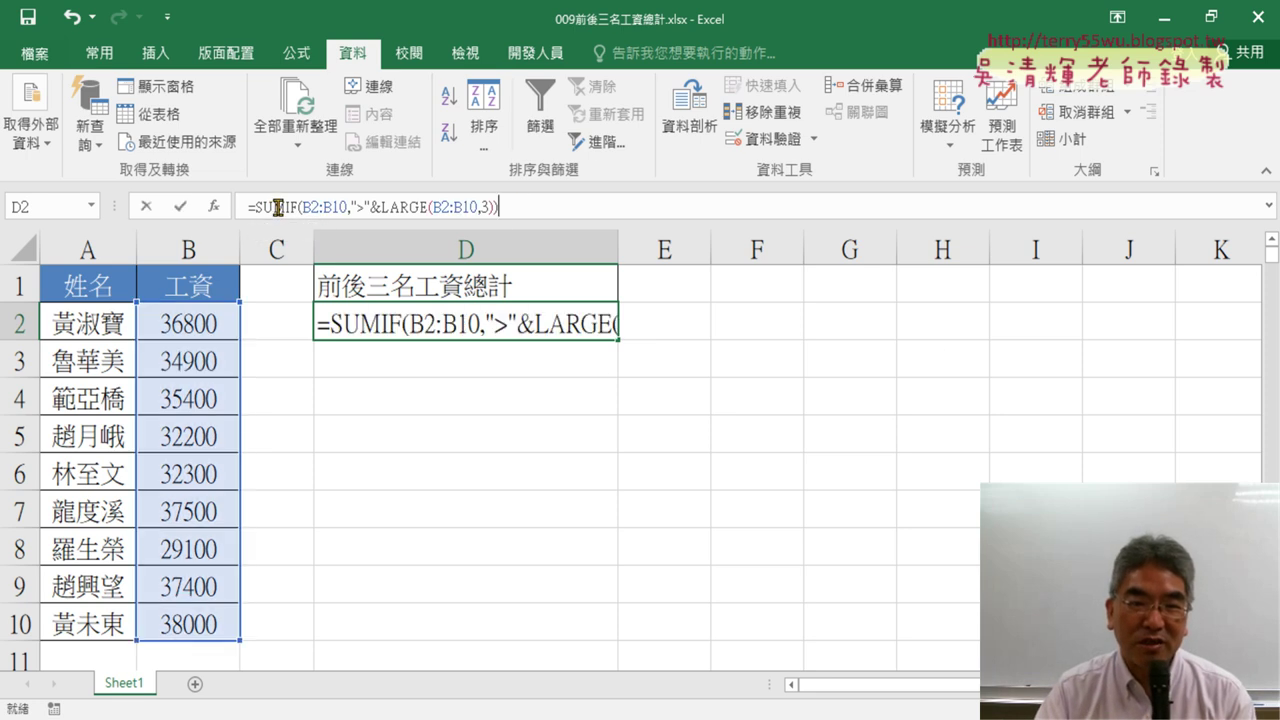
click(214, 207)
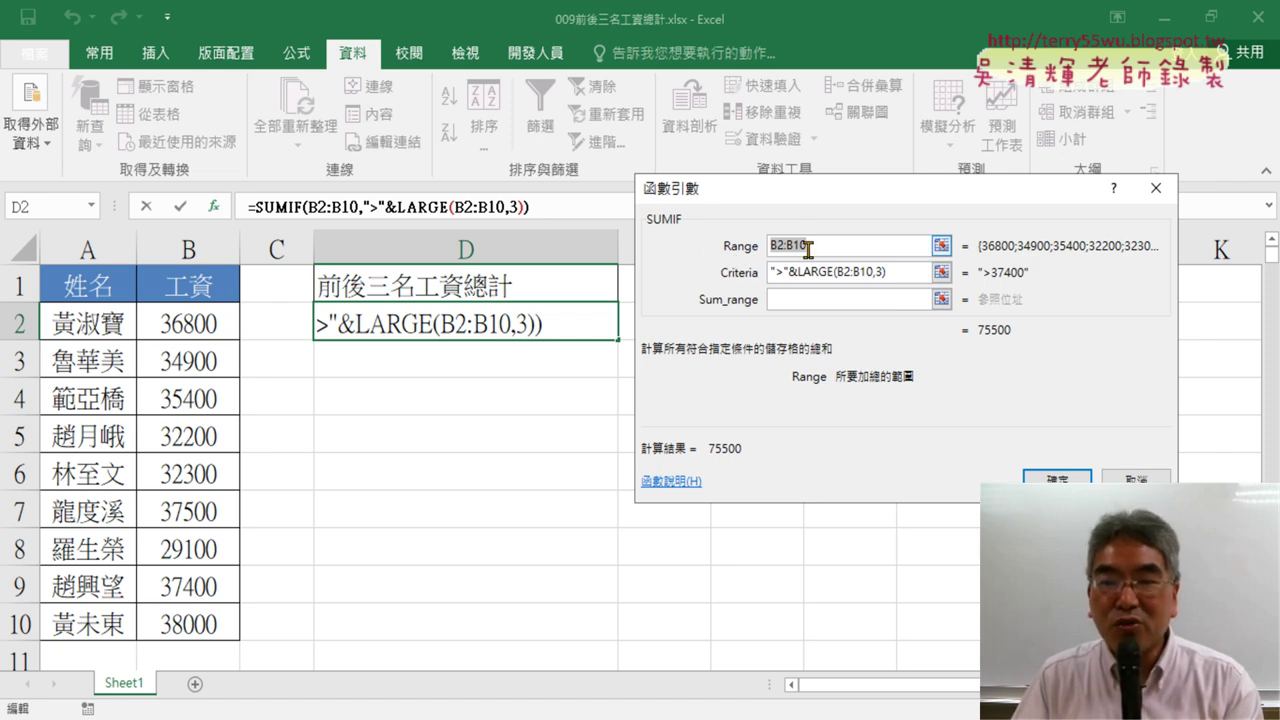
Highlight the B2:B10 range, the ">" and the LARGE(B2:B10,3) criteria parts, then close with OK
click(808, 247)
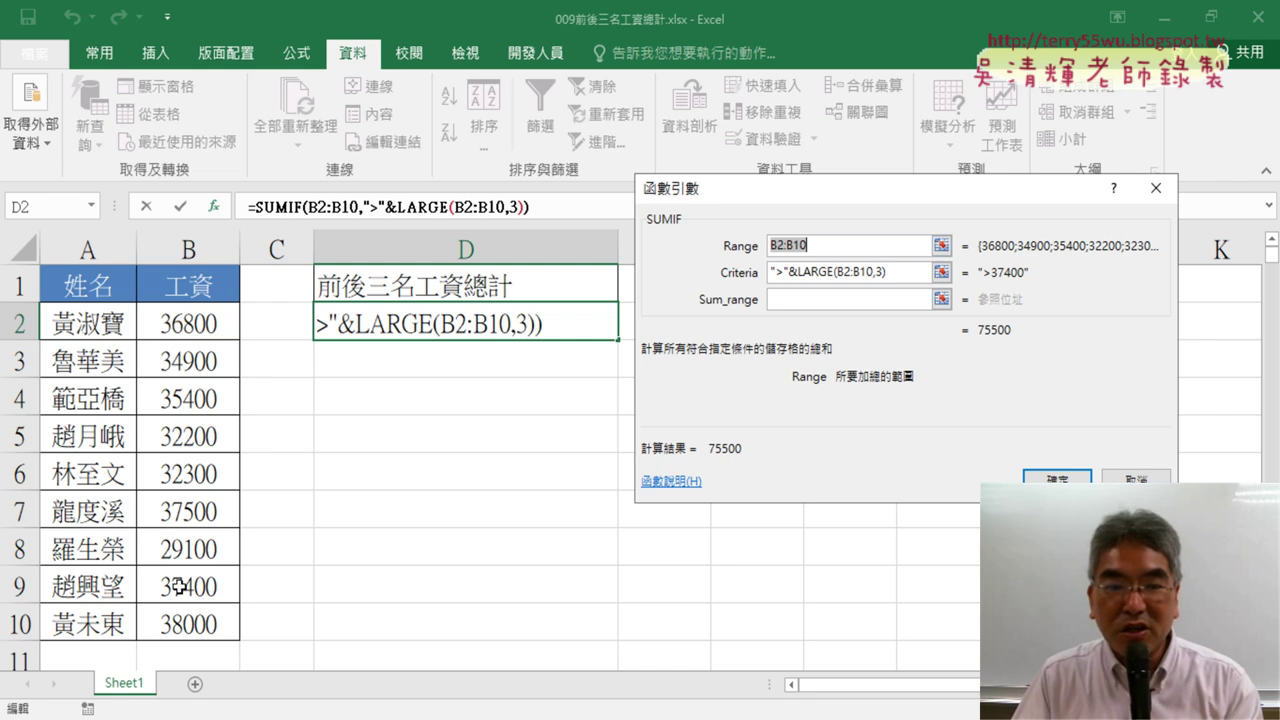
double_click(808, 245)
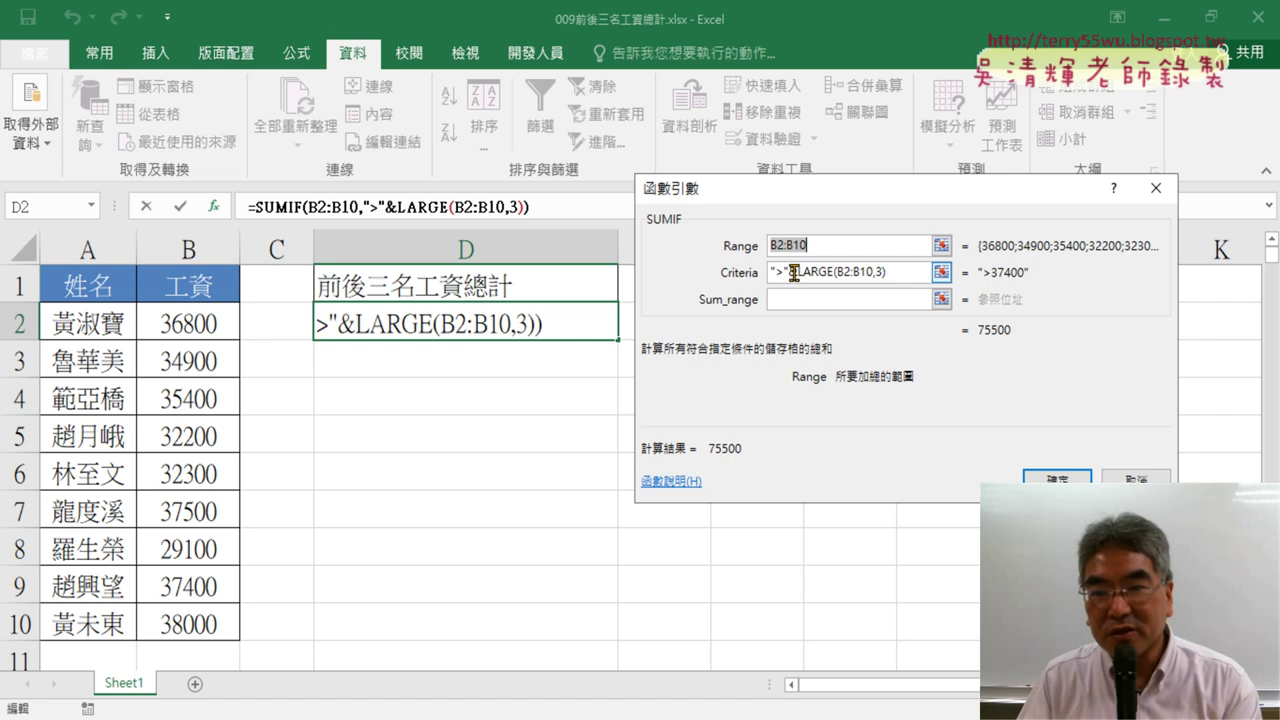
drag(789, 272, 770, 272)
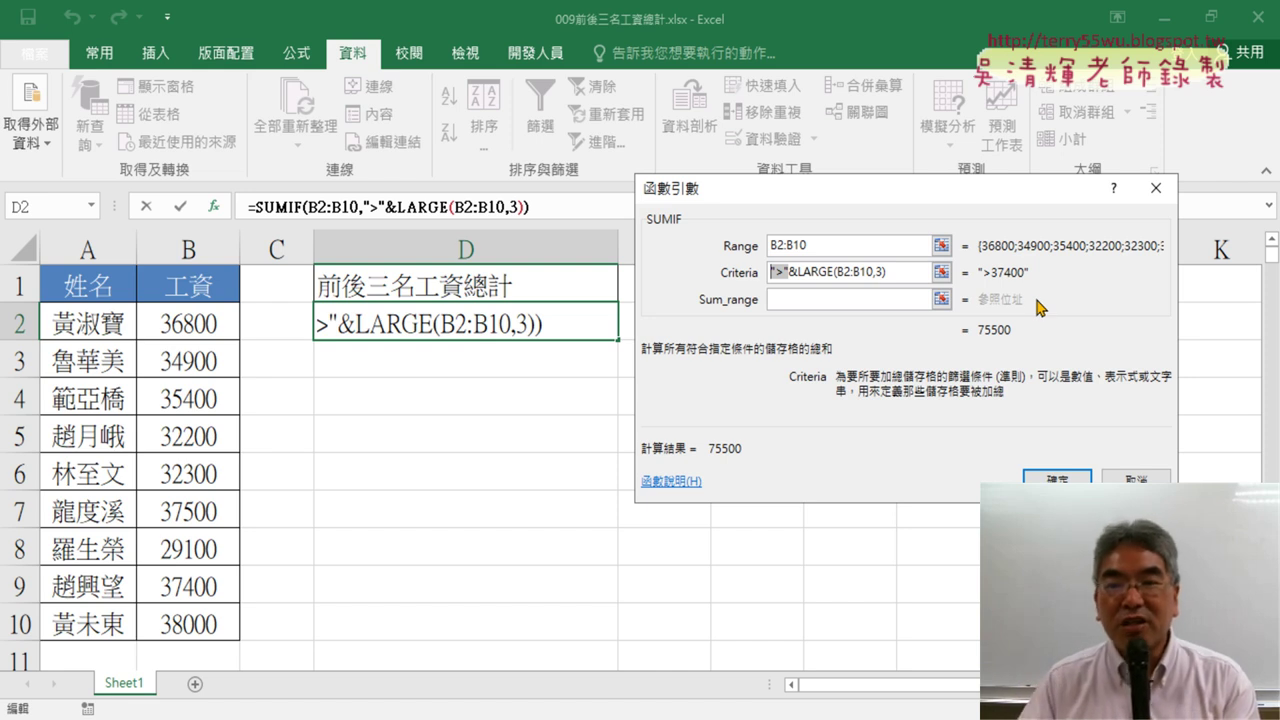
click(796, 272)
drag(796, 272, 895, 272)
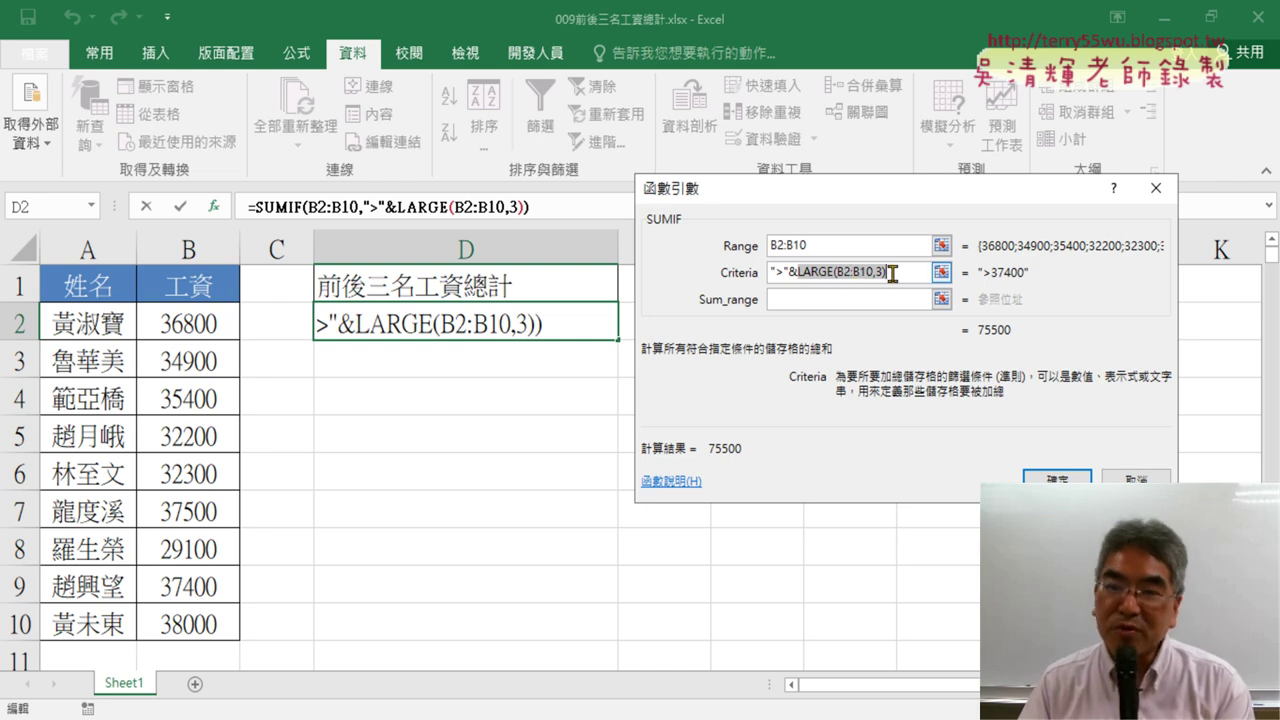
click(819, 272)
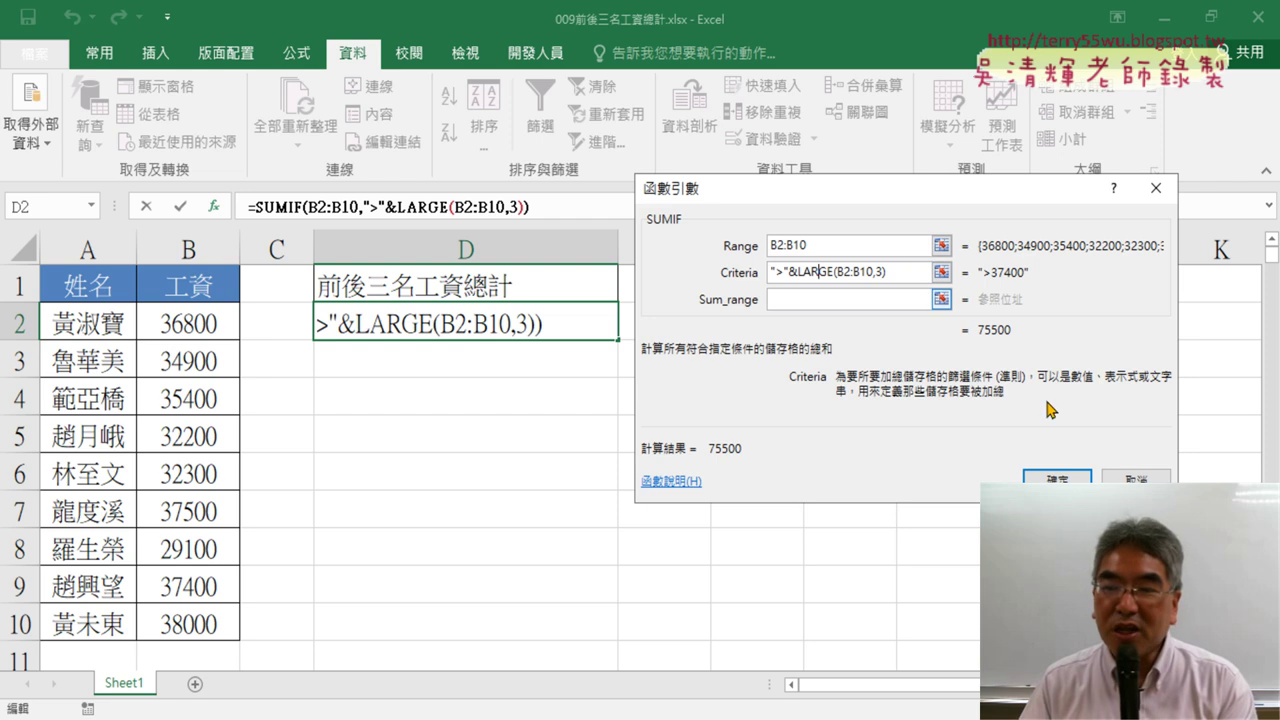
click(1055, 478)
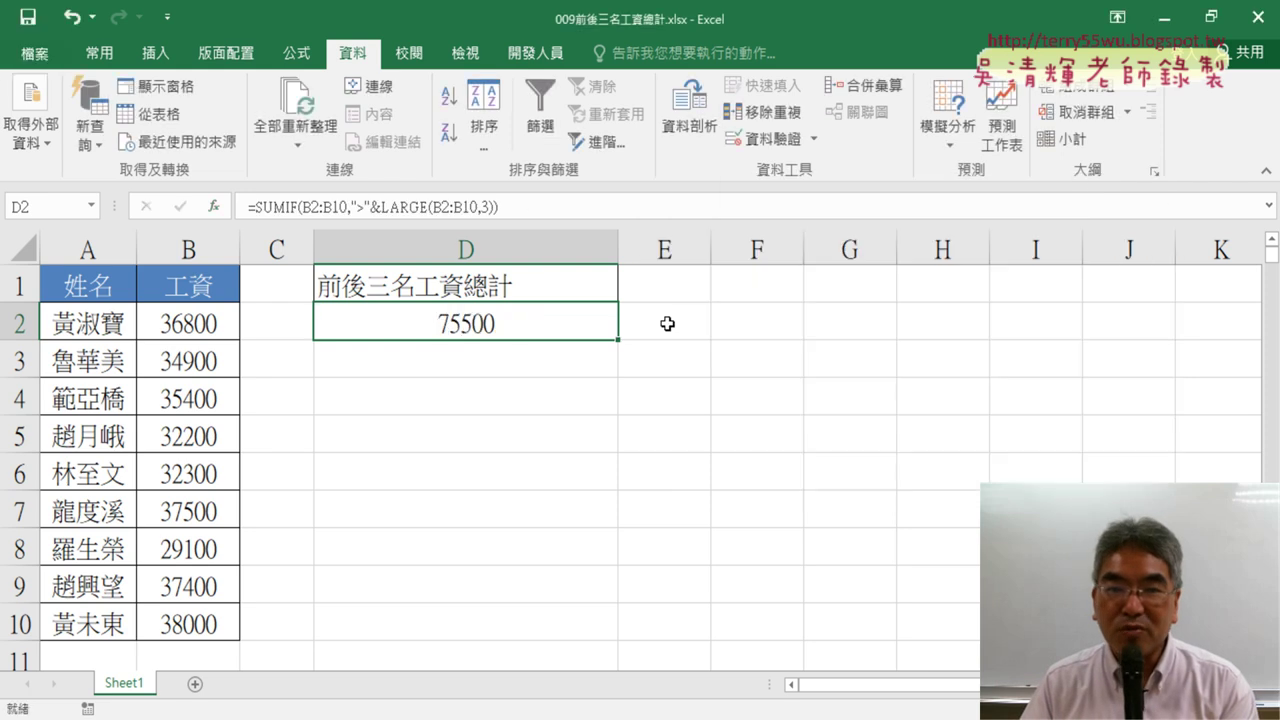
Inspect LARGE's Array and K arguments returning 37400, then reopen D2's SUMIF Function Arguments
click(409, 207)
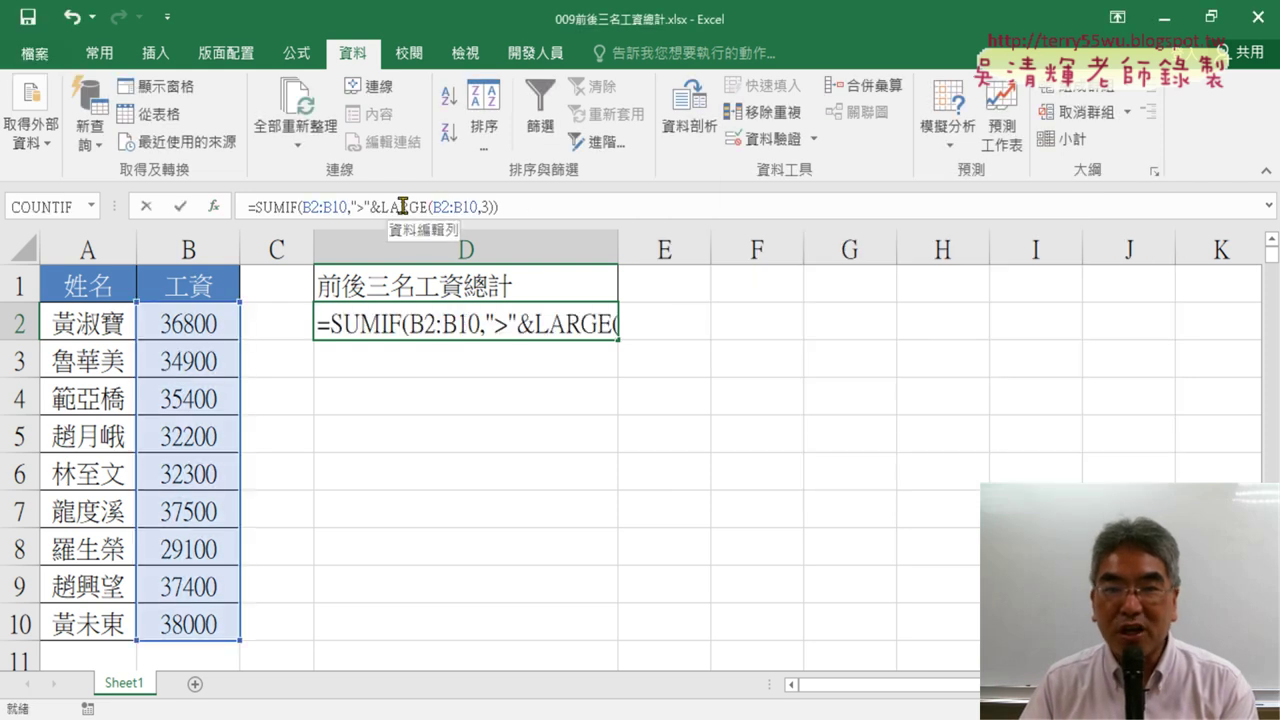
click(214, 207)
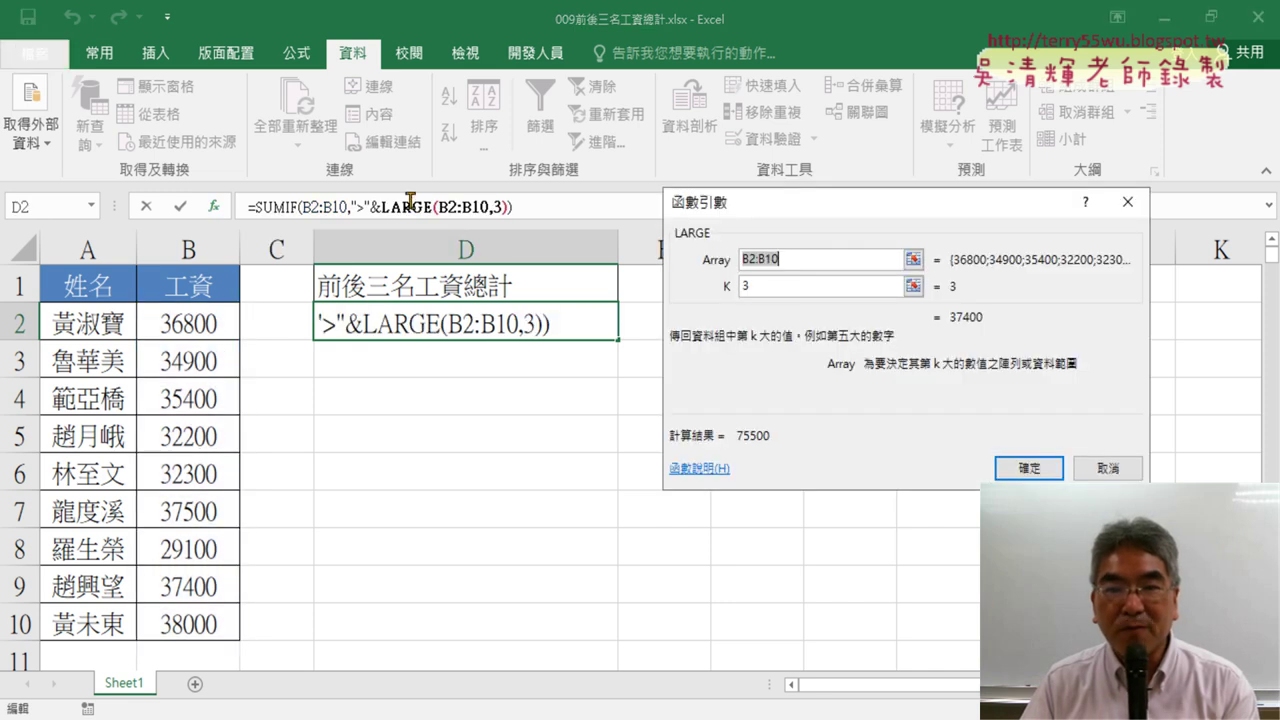
click(791, 259)
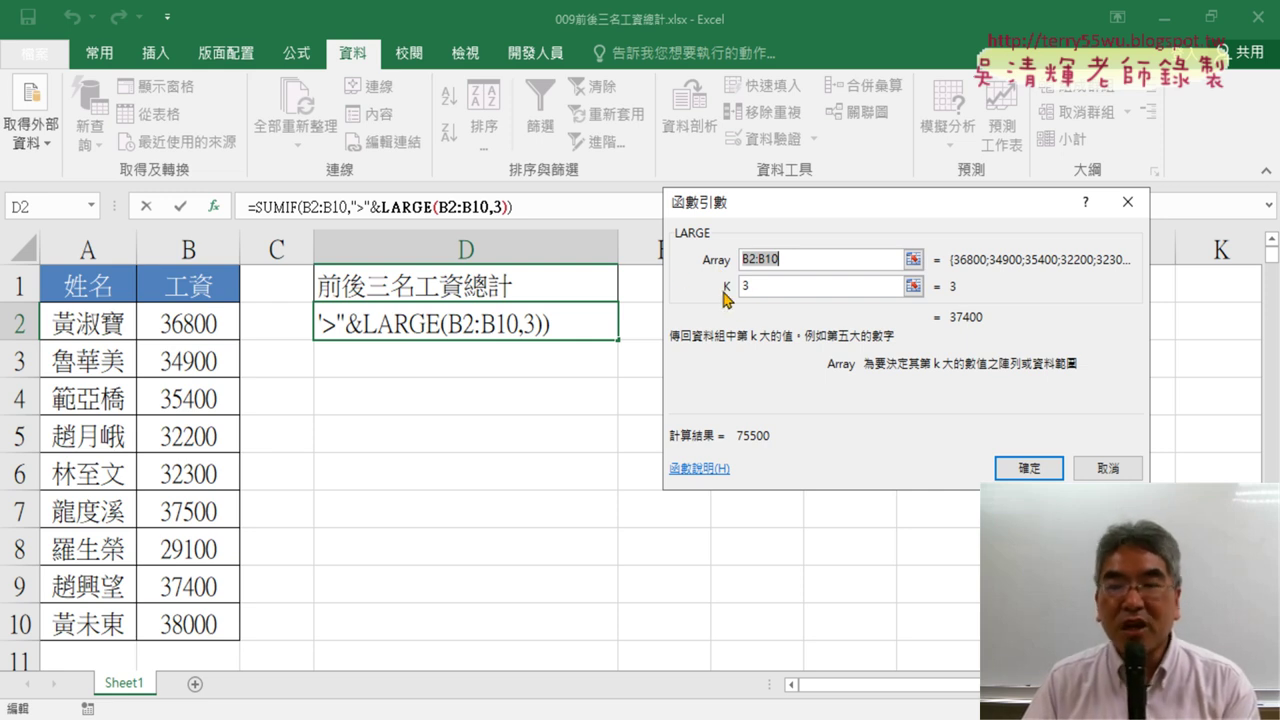
click(768, 286)
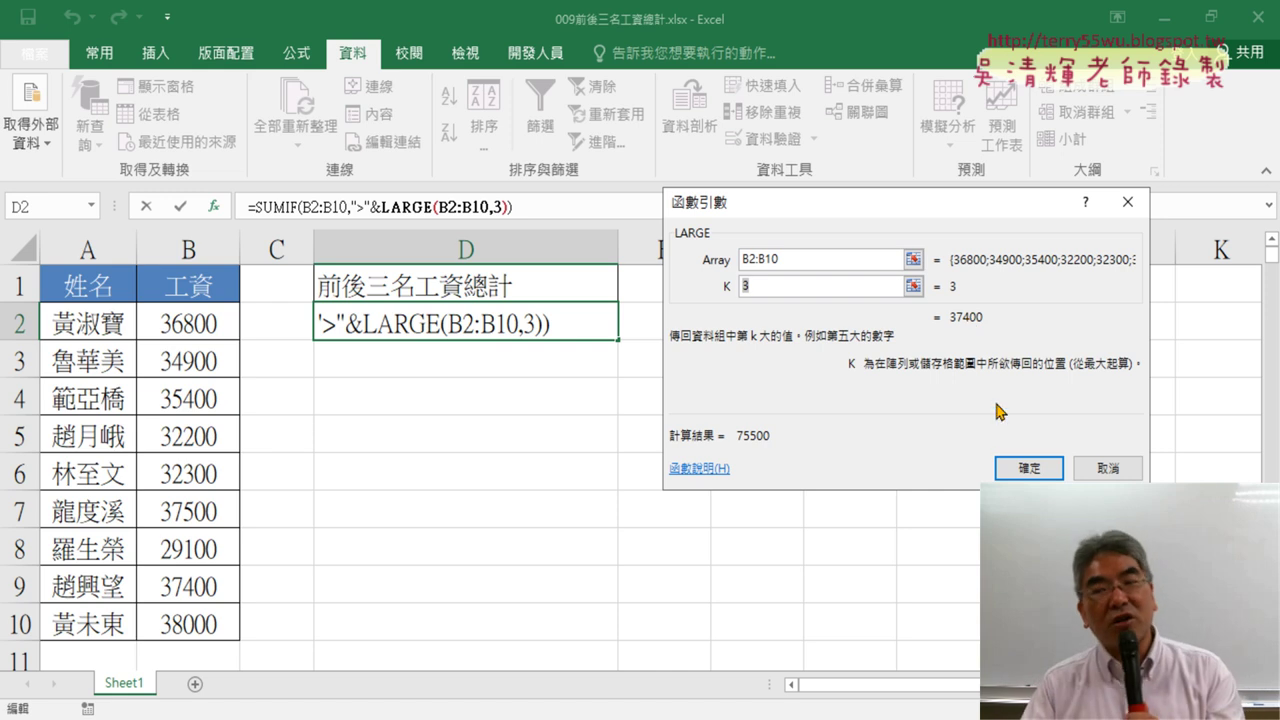
click(1031, 470)
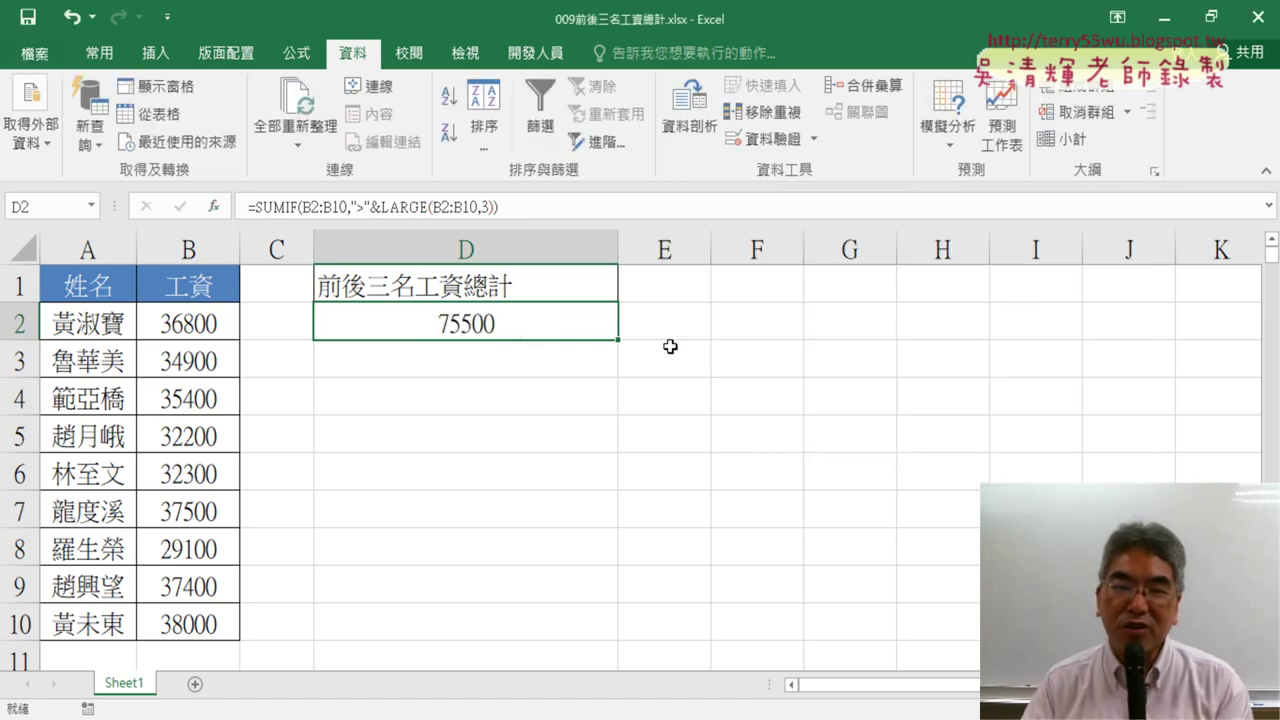
click(272, 207)
click(213, 206)
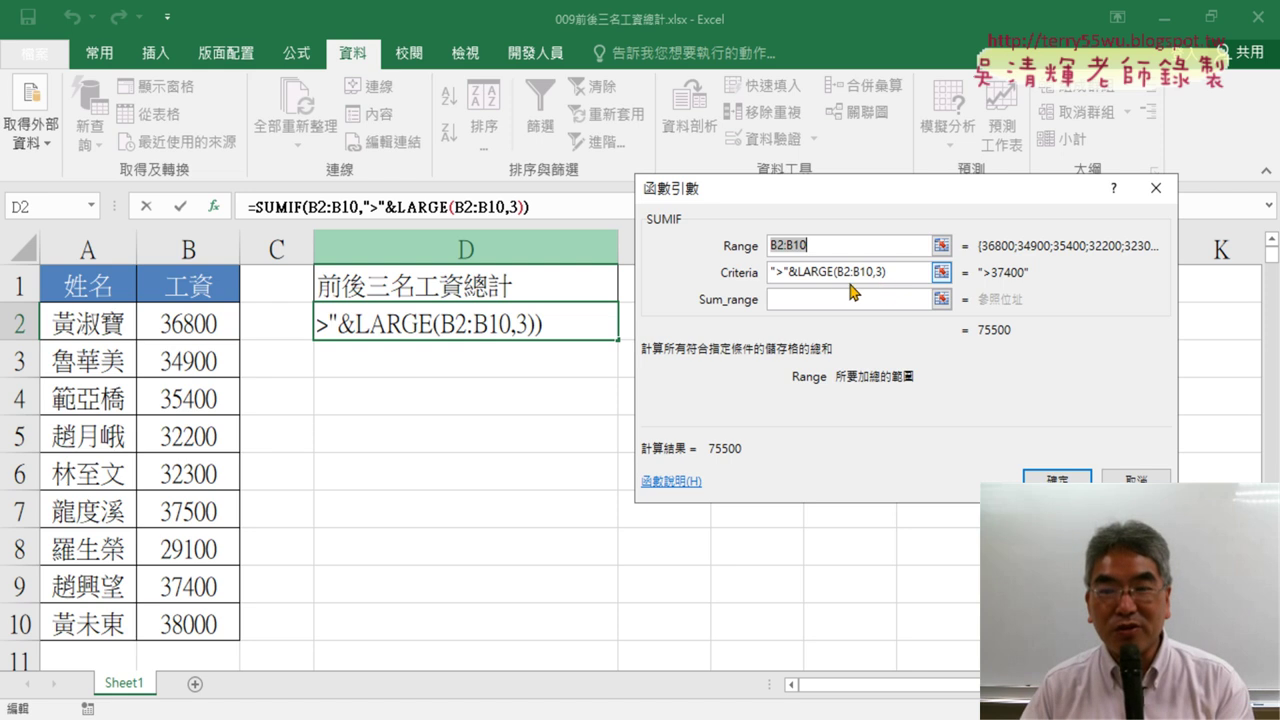
Try adding an equals sign before and after the > in the Criteria, then revert to ">"
click(778, 280)
click(777, 272)
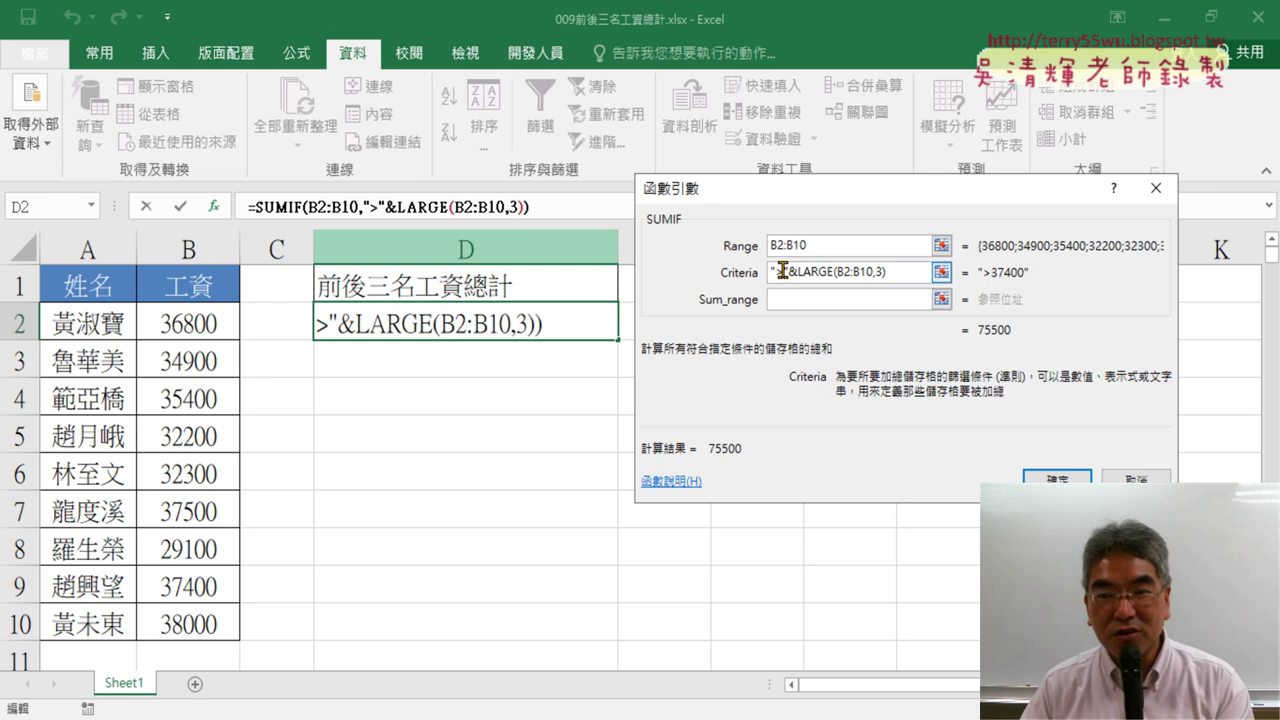
text(ㄦ)
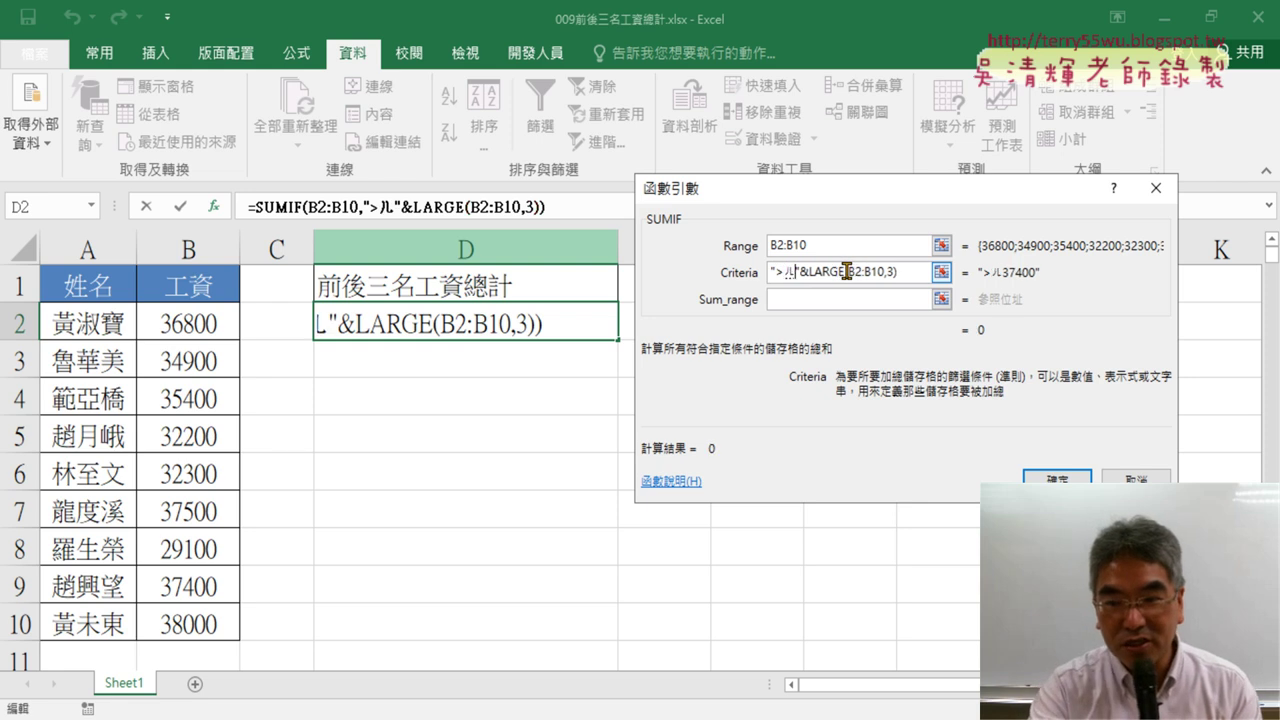
key(BackSpace)
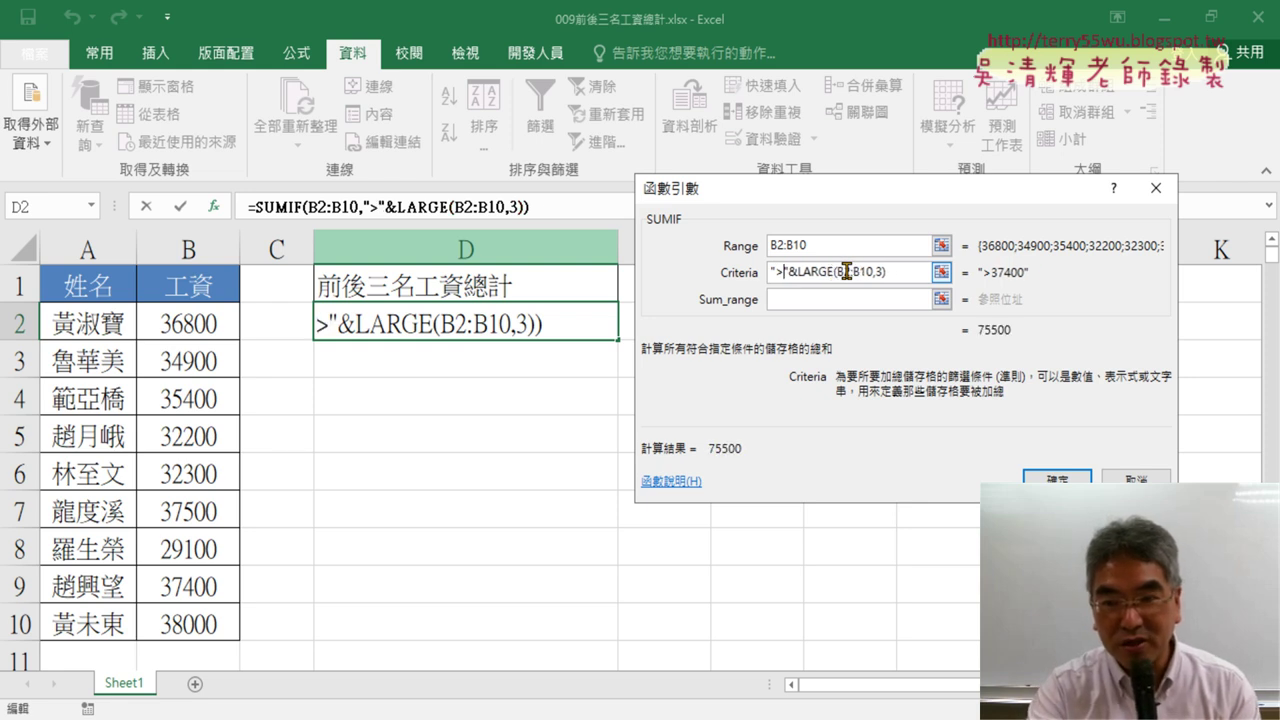
text(=)
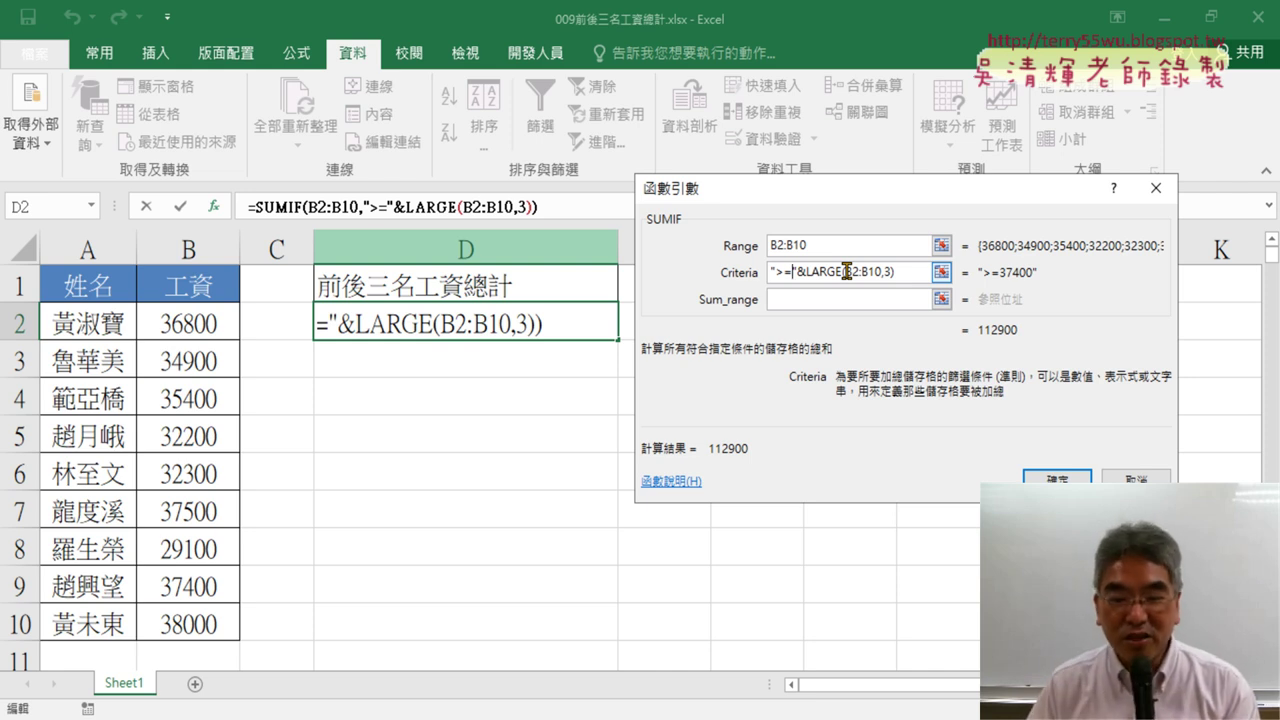
key(BackSpace)
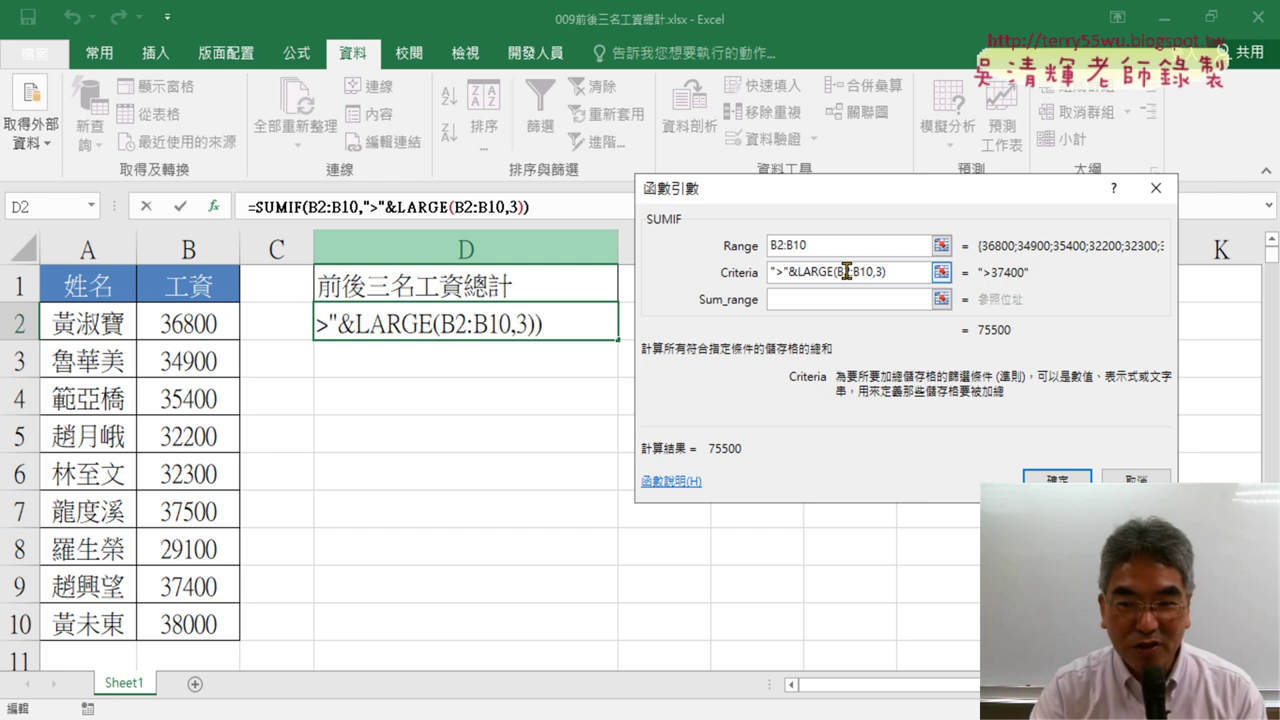
key(Left)
text(=)
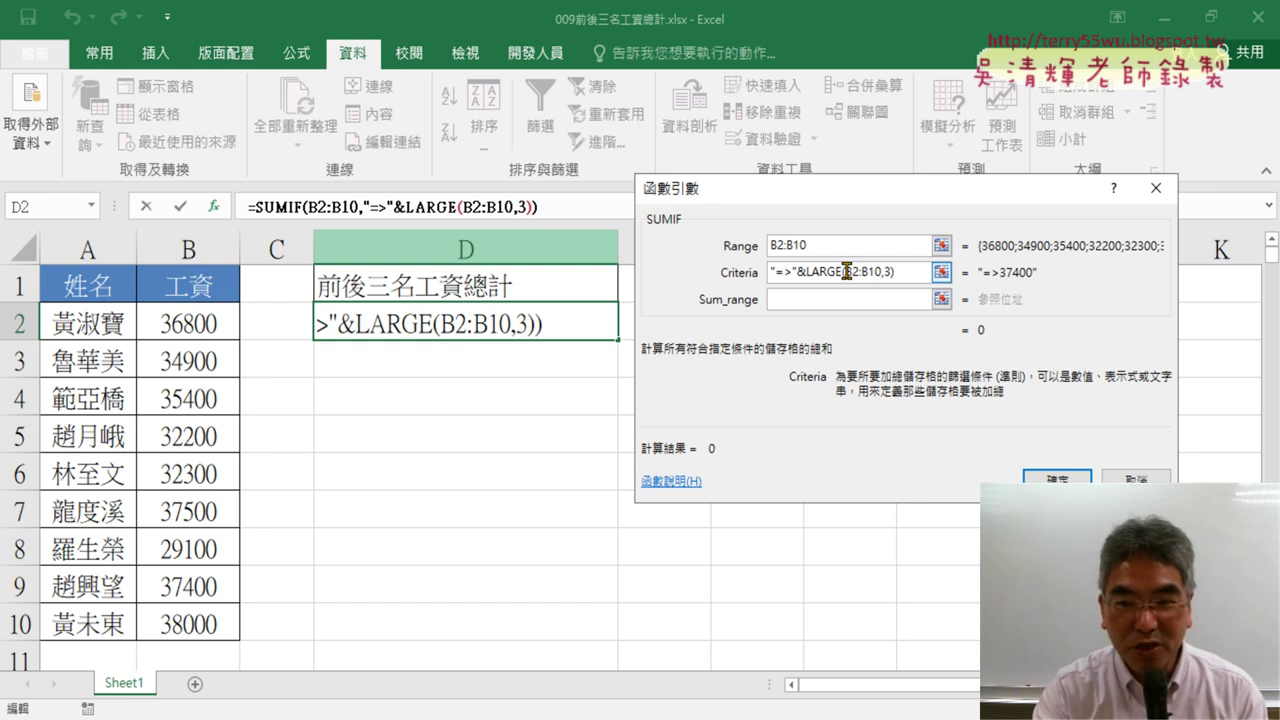
key(BackSpace)
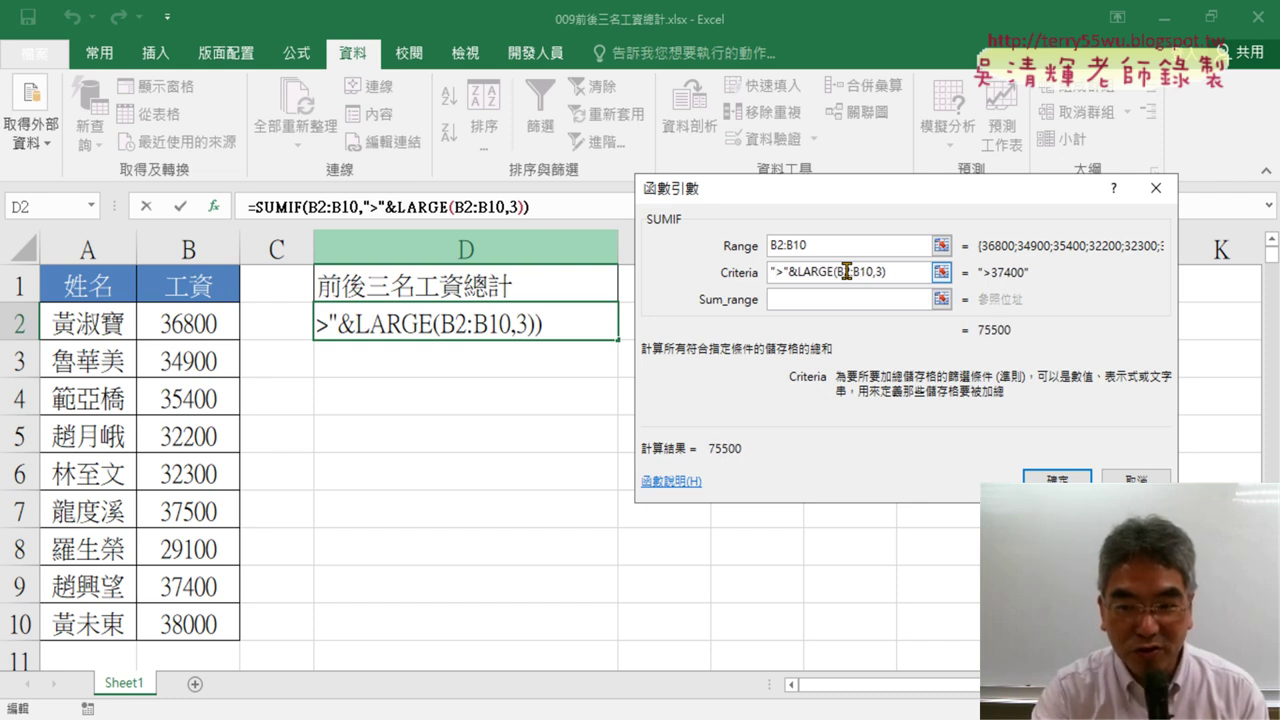
key(Right)
text(=)
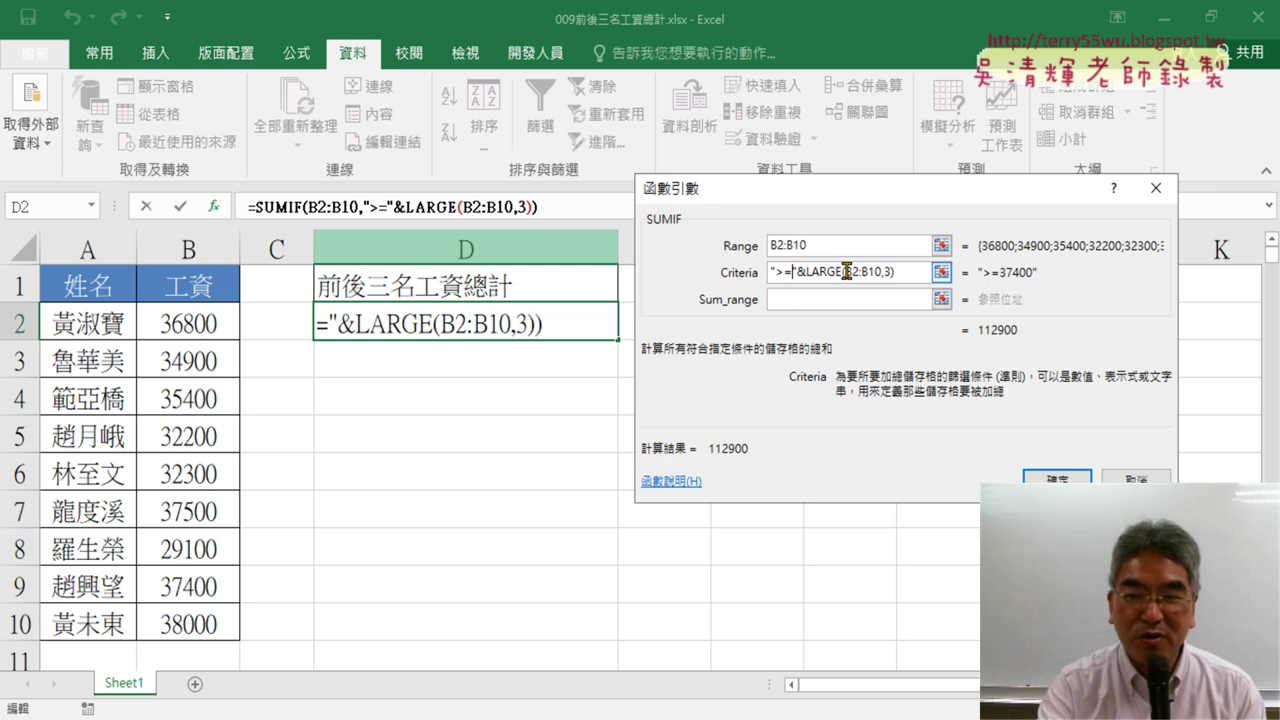
key(BackSpace)
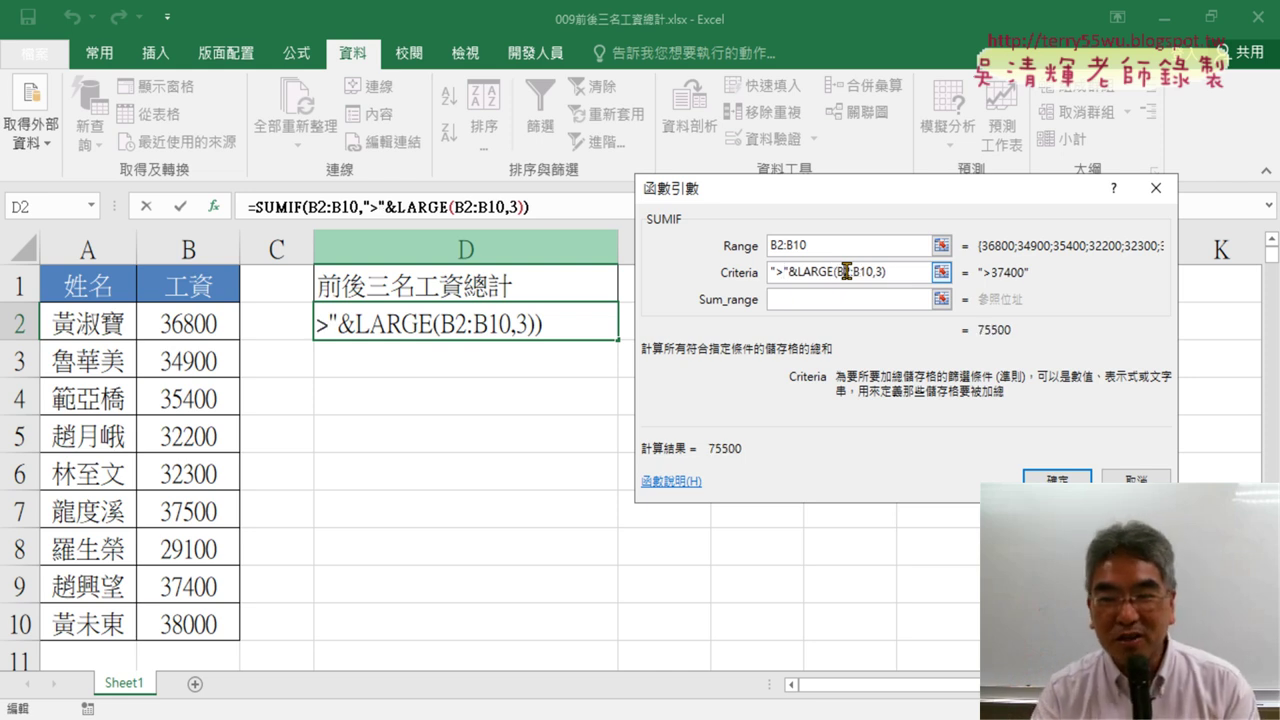
Set LARGE's rank to 3 with a ">=" comparison and confirm, so D2 shows 112900
key(Right)
key(Right)
key(Right)
key(BackSpace)
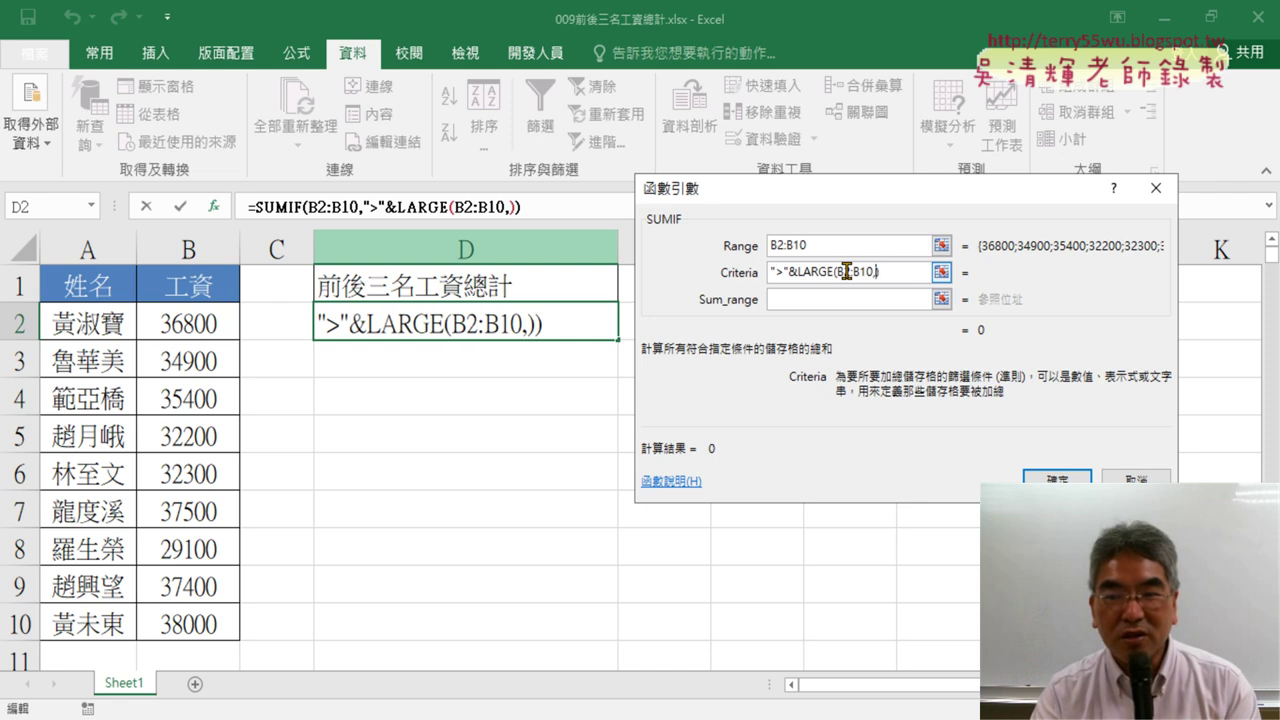
text(4)
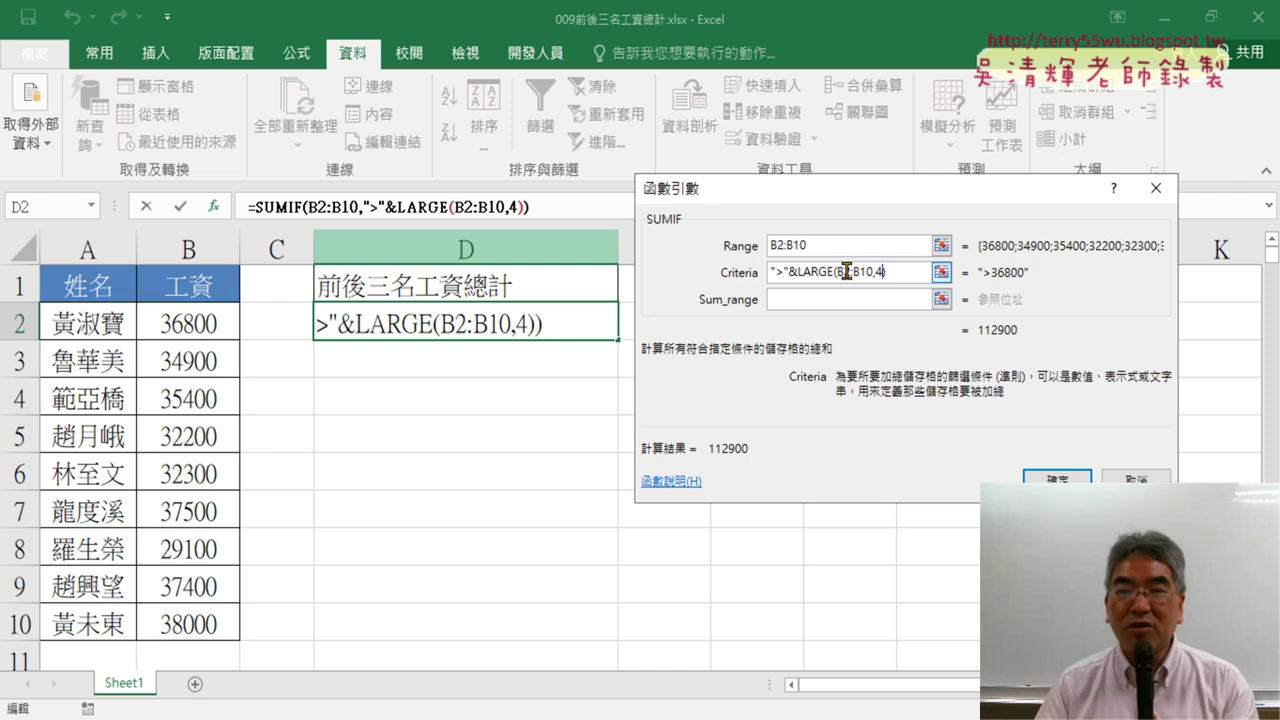
key(Tab)
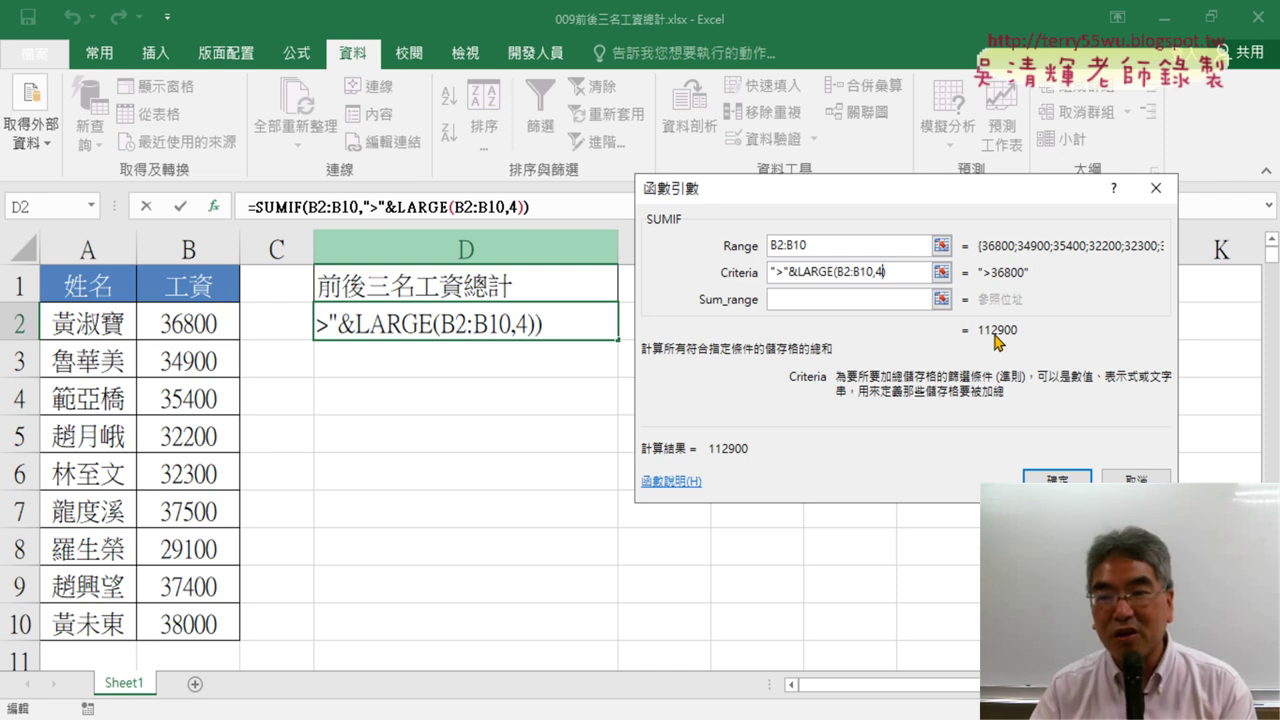
key(BackSpace)
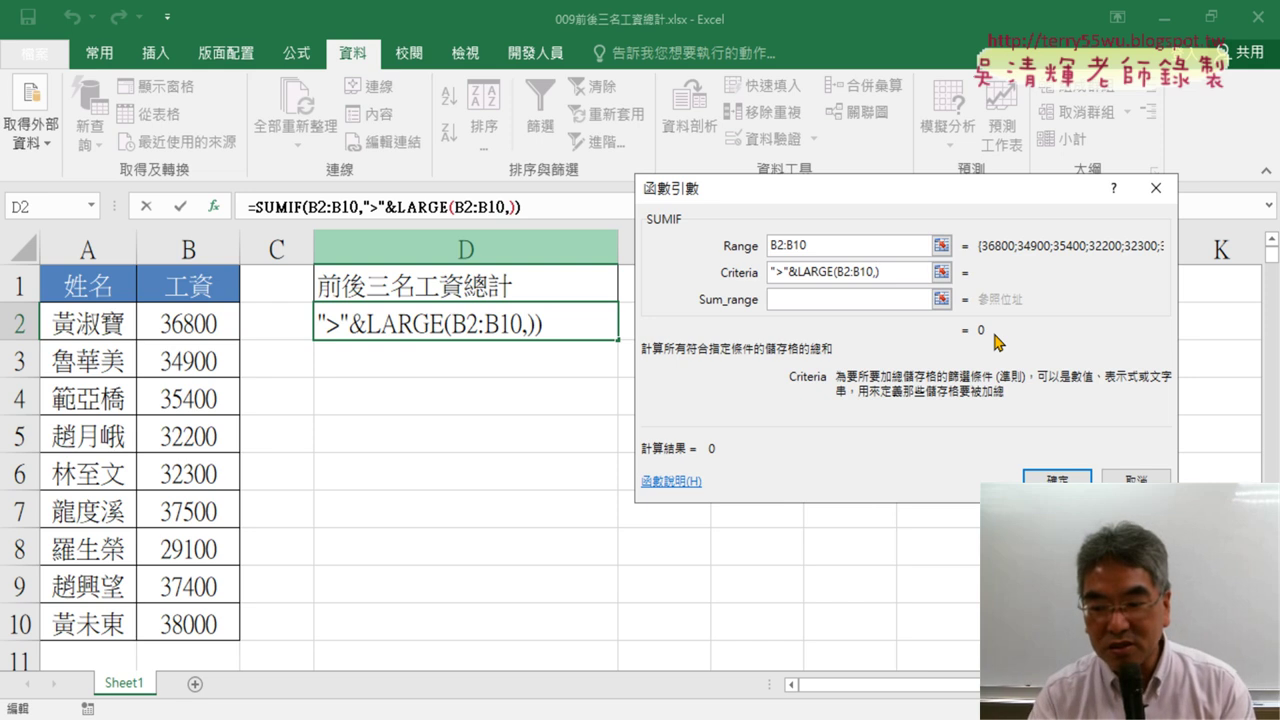
text(3)
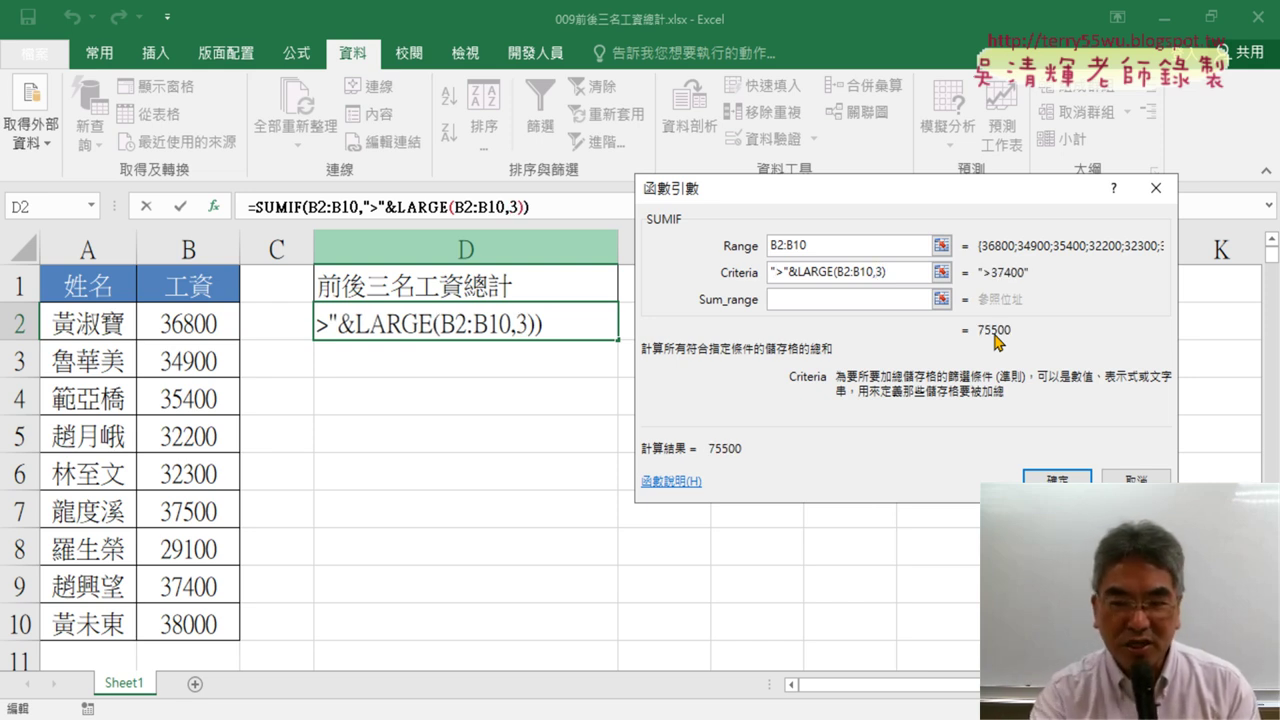
text(=)
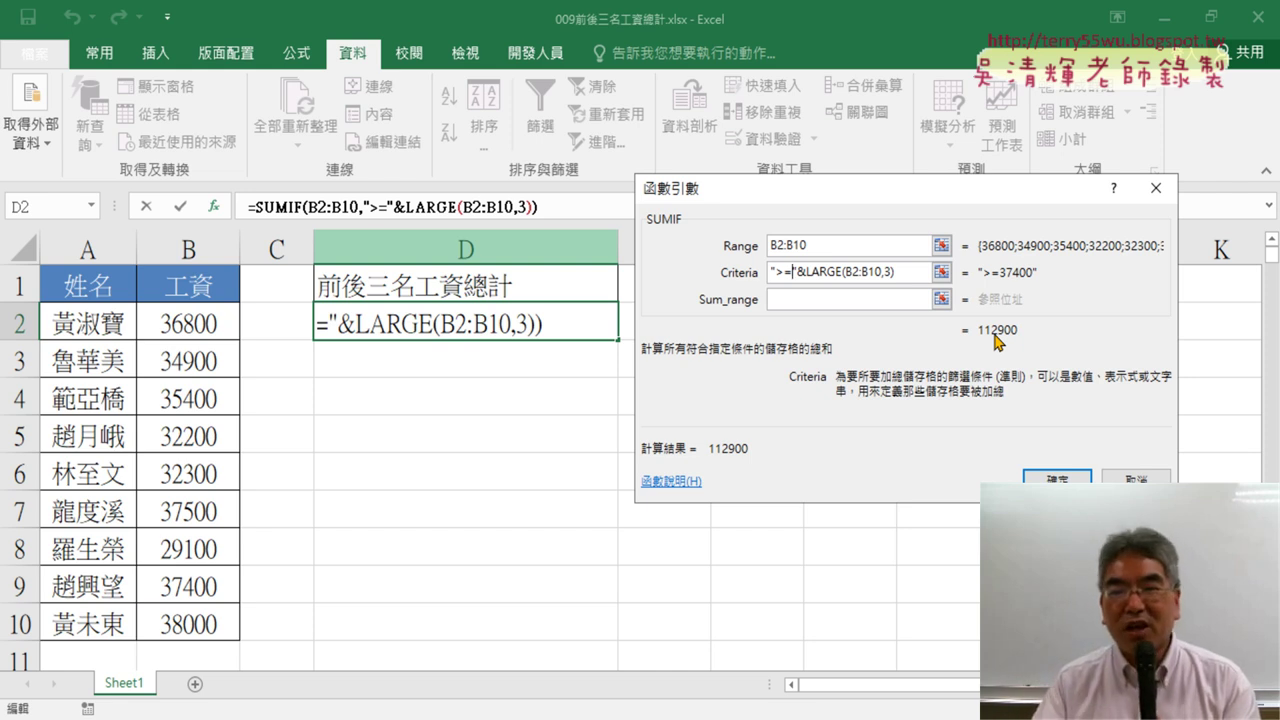
click(1043, 478)
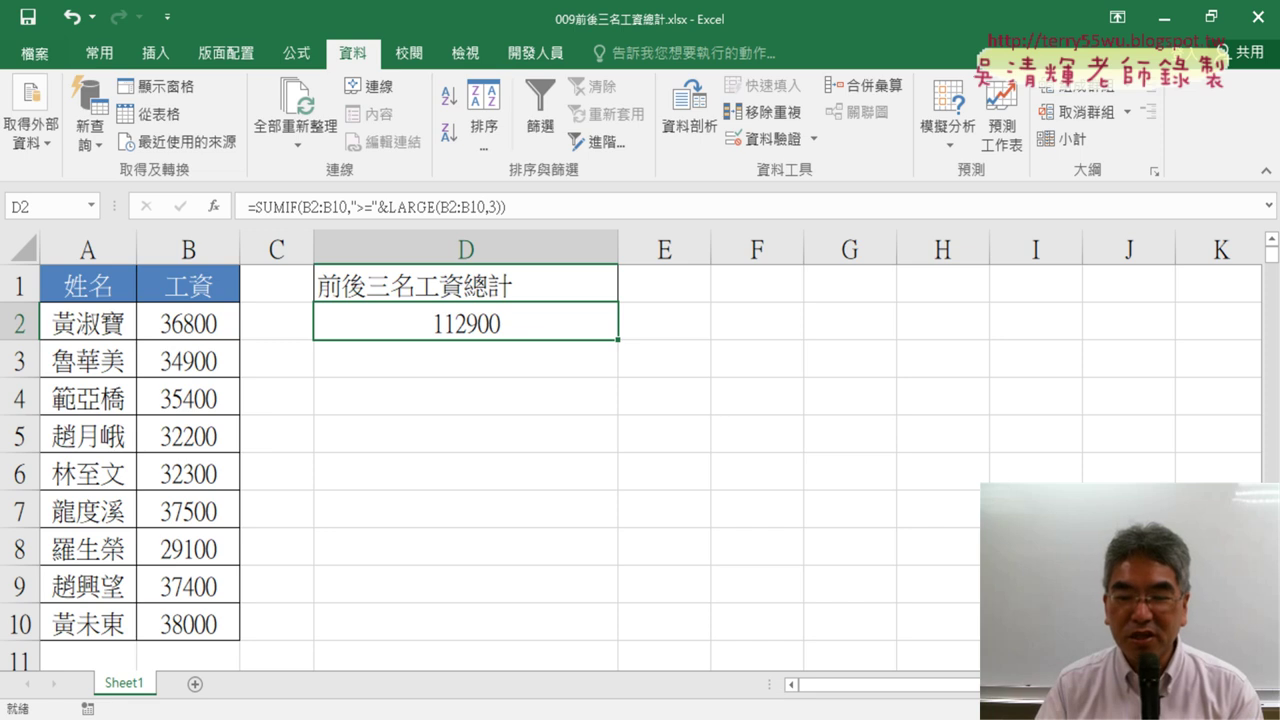
In the ChatGPT answer, highlight both SUMIF parts, the SMALL function, and the > and < signs
mouse_move(772, 684)
click(757, 672)
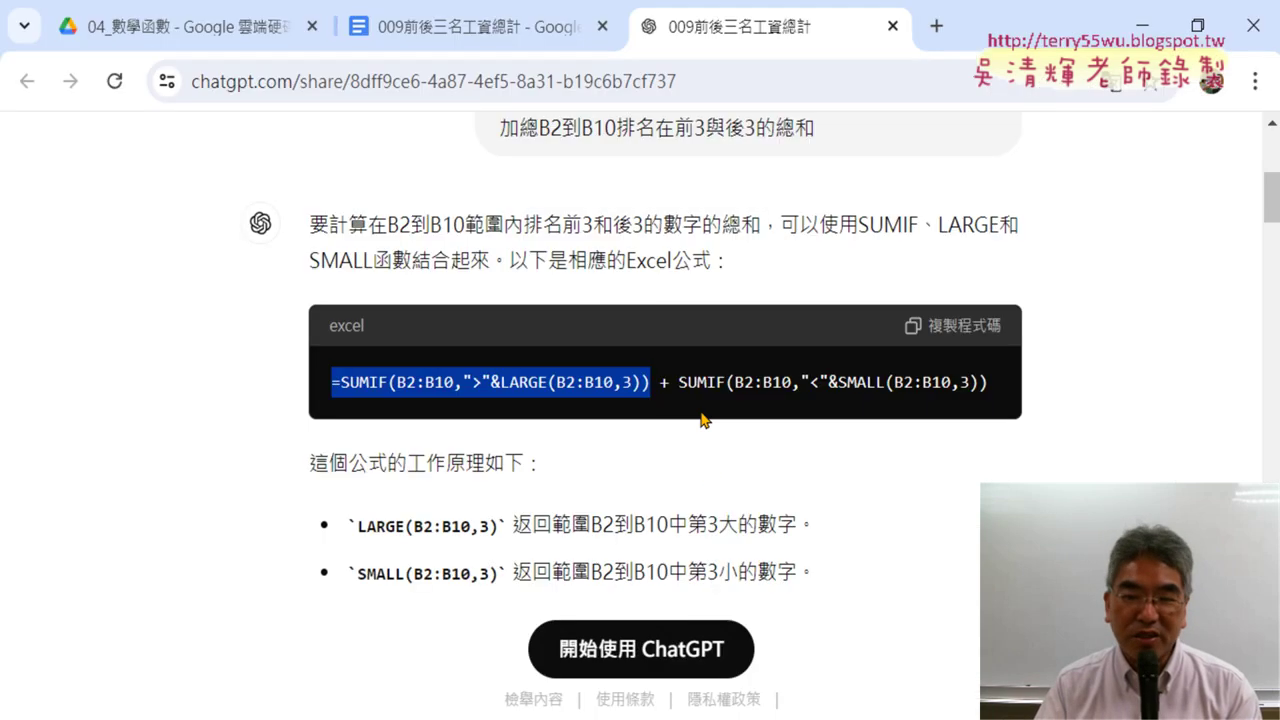
drag(679, 382, 797, 382)
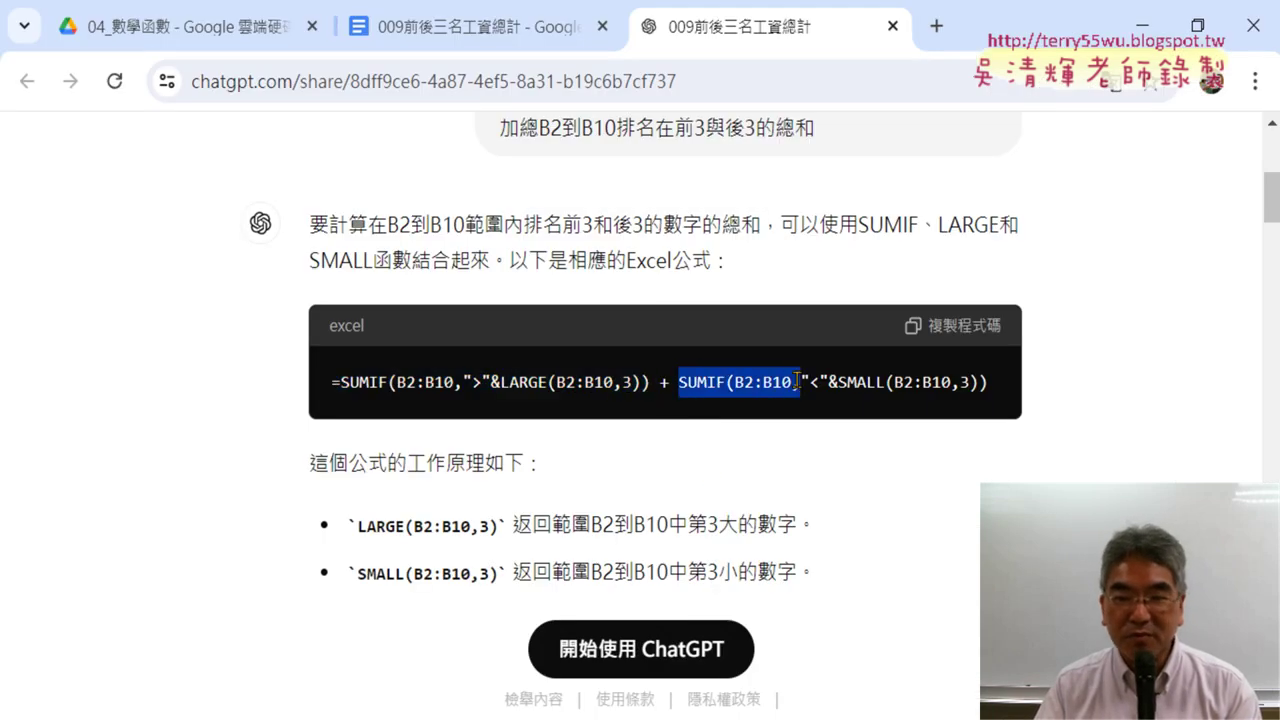
drag(341, 382, 646, 382)
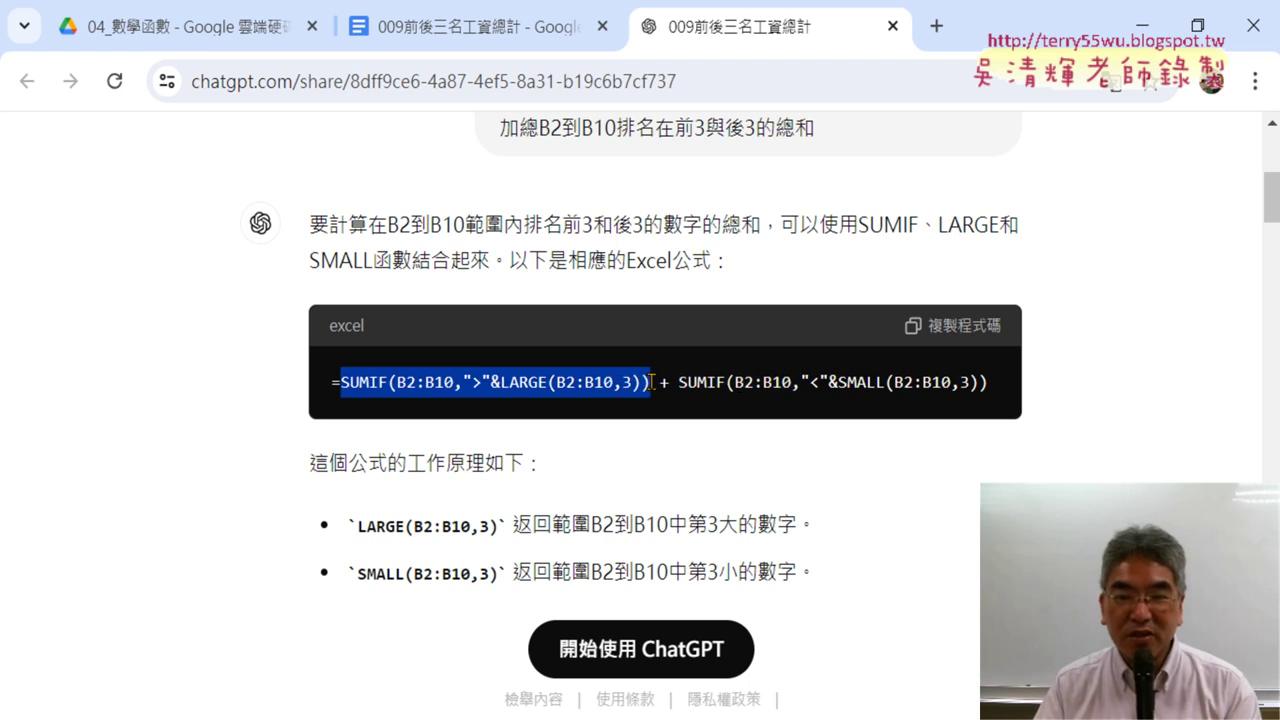
drag(838, 382, 881, 382)
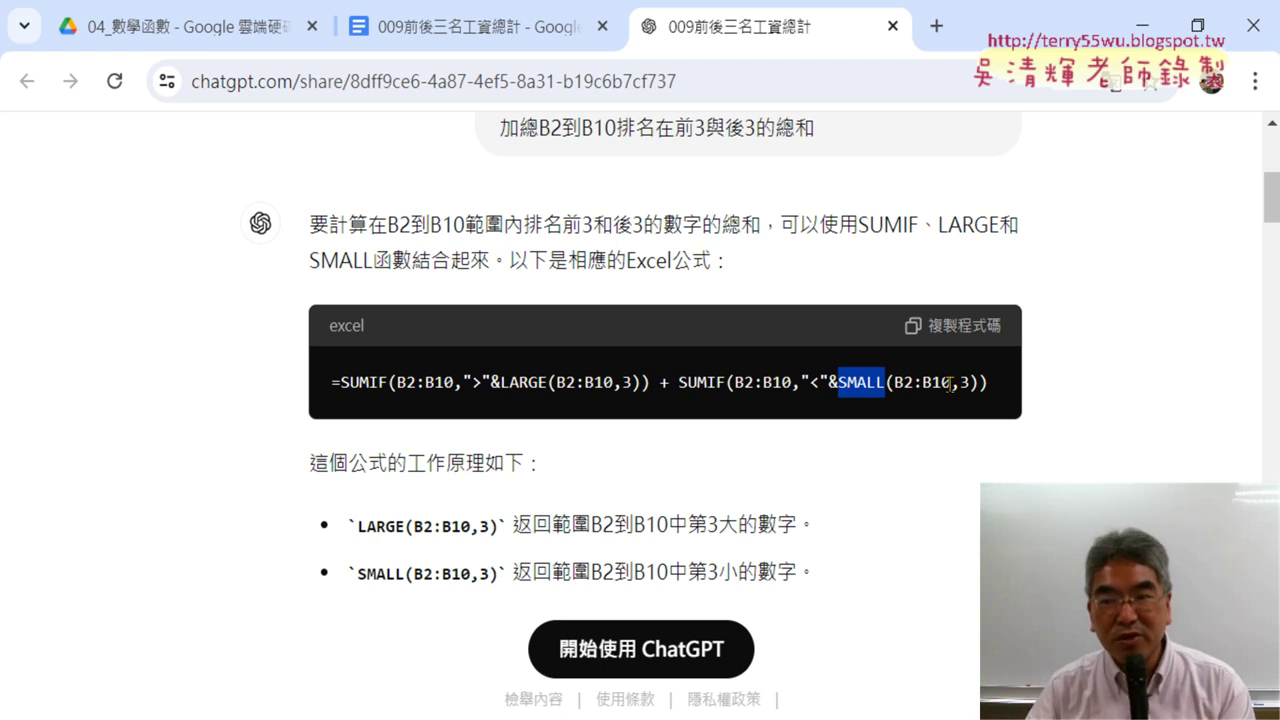
click(968, 382)
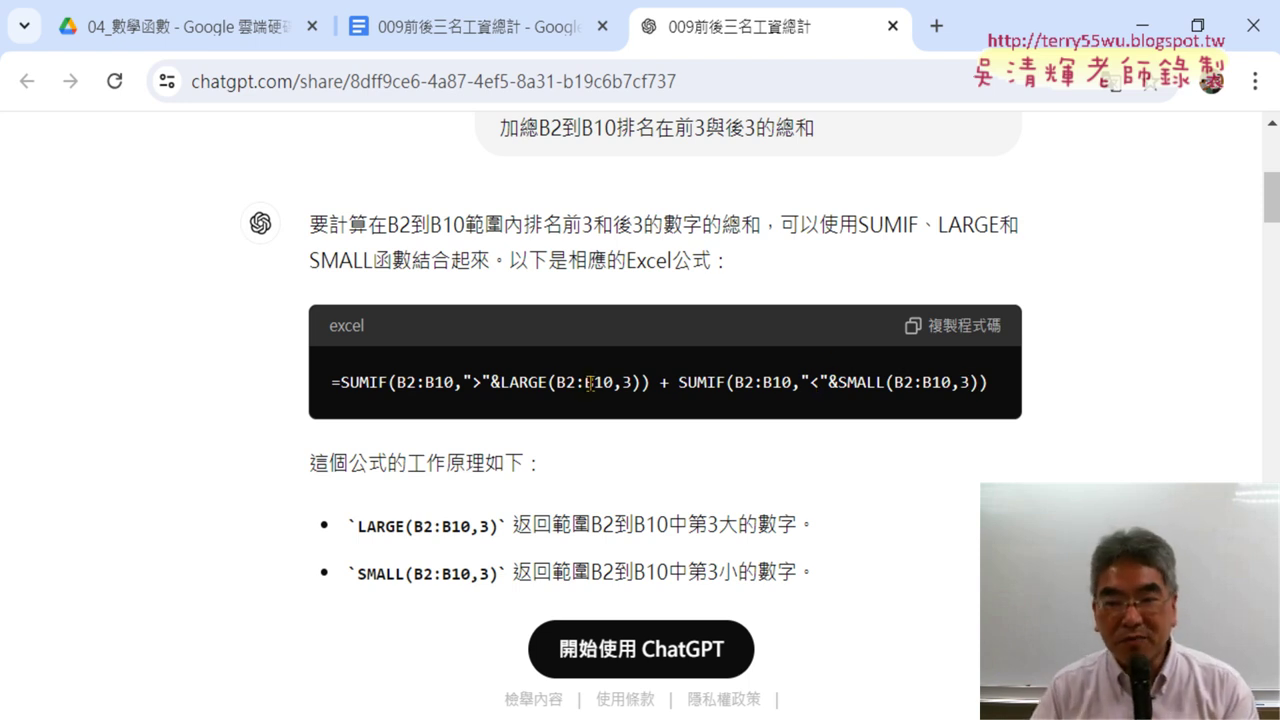
drag(476, 383, 485, 383)
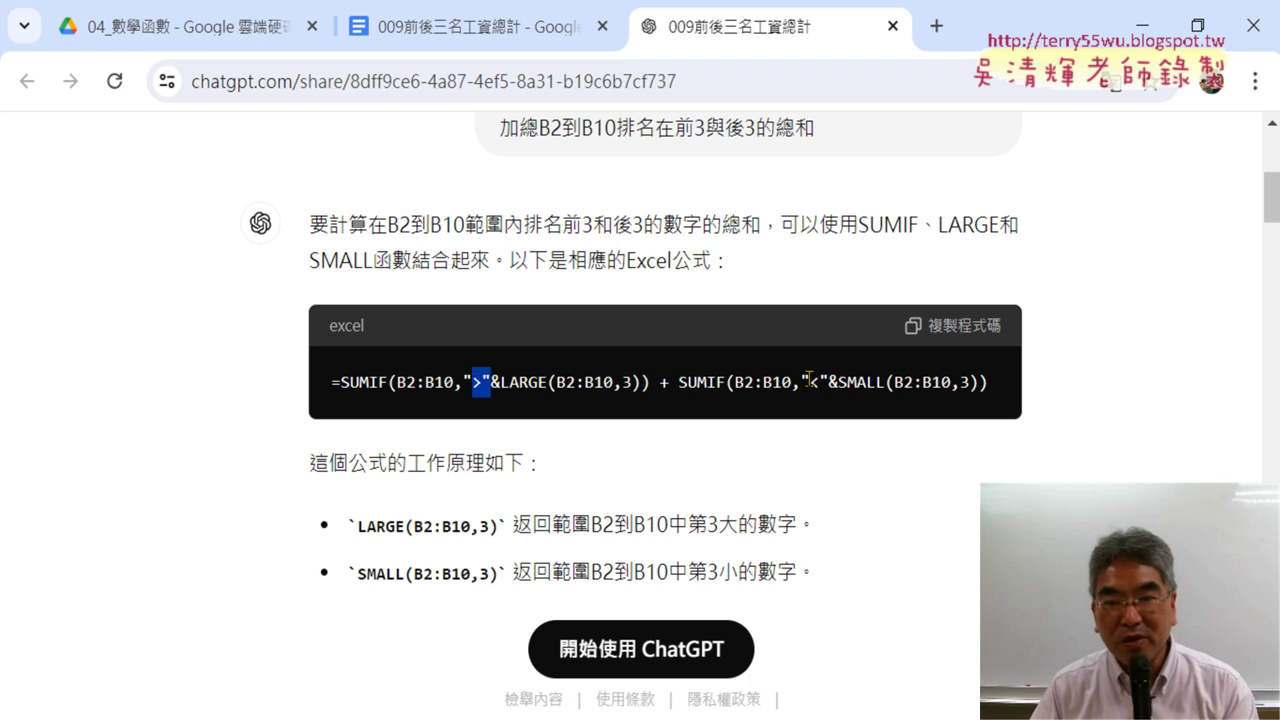
drag(809, 383, 818, 383)
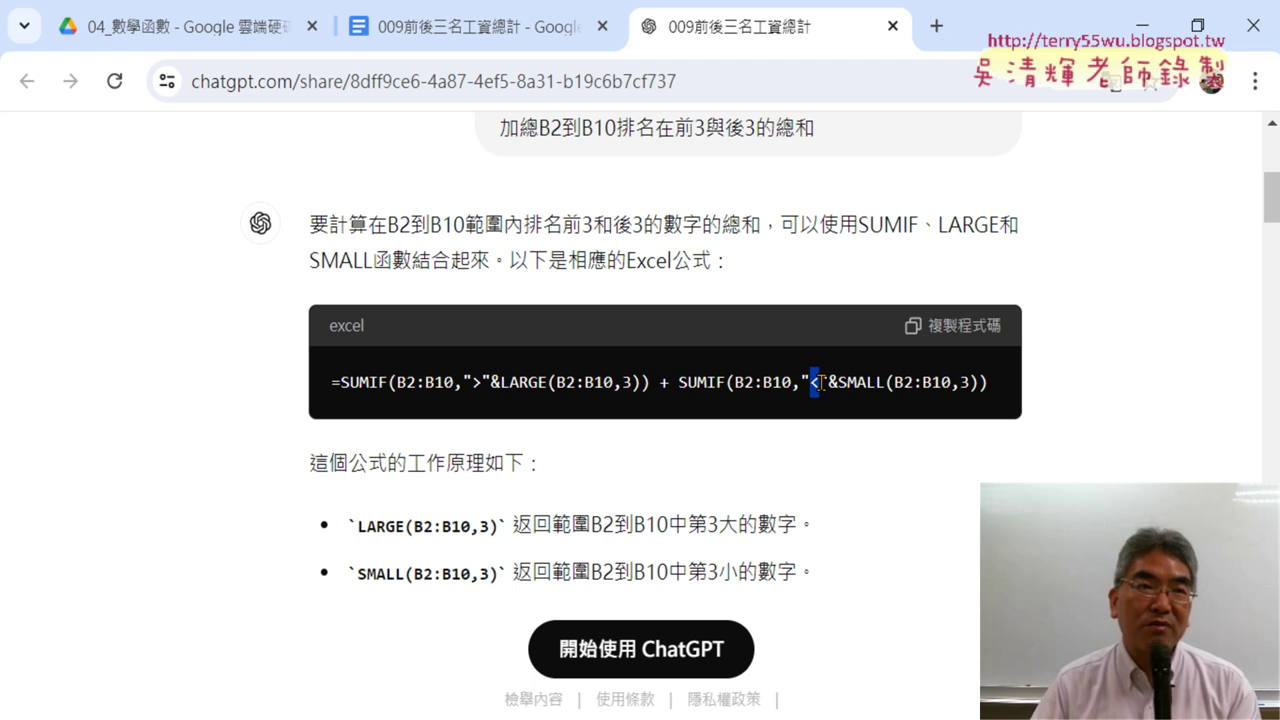
Copy '+ SUMIF(B2:B10,"<"&SMALL(B2:B10,3))' and return to Excel to edit D2's formula at its end
drag(658, 383, 1000, 395)
key(ctrl+c)
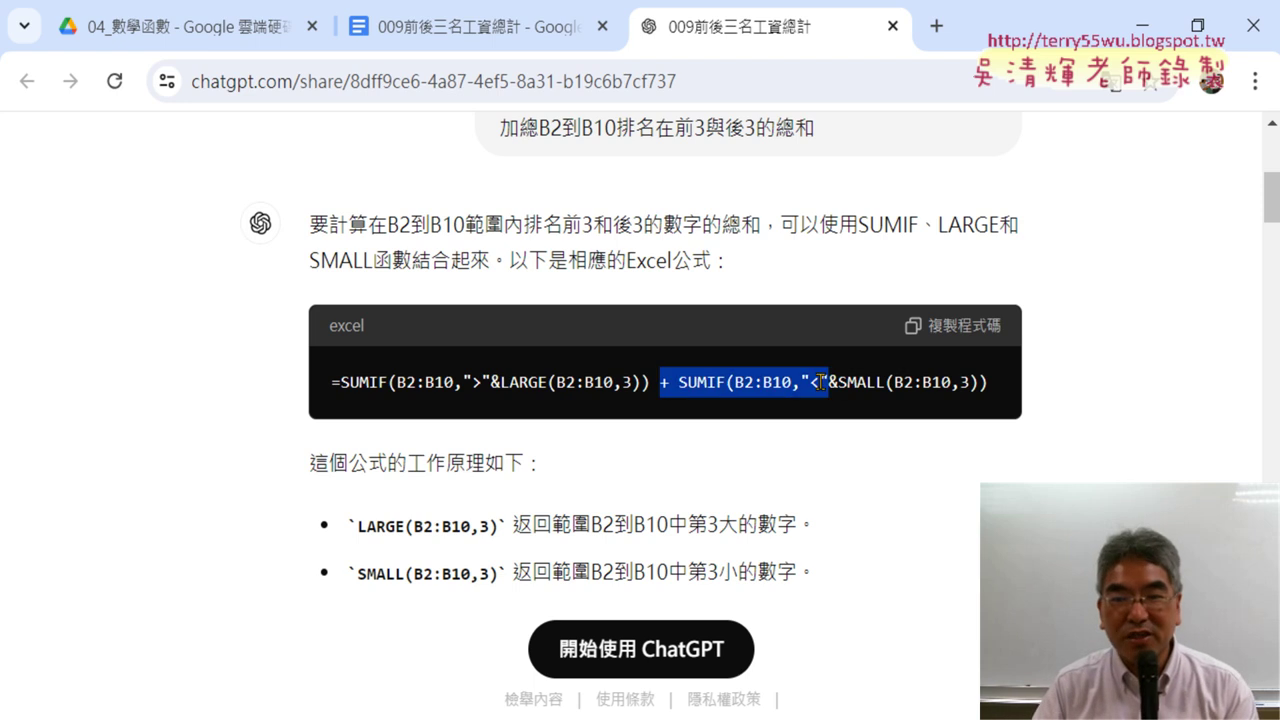
right_click(880, 388)
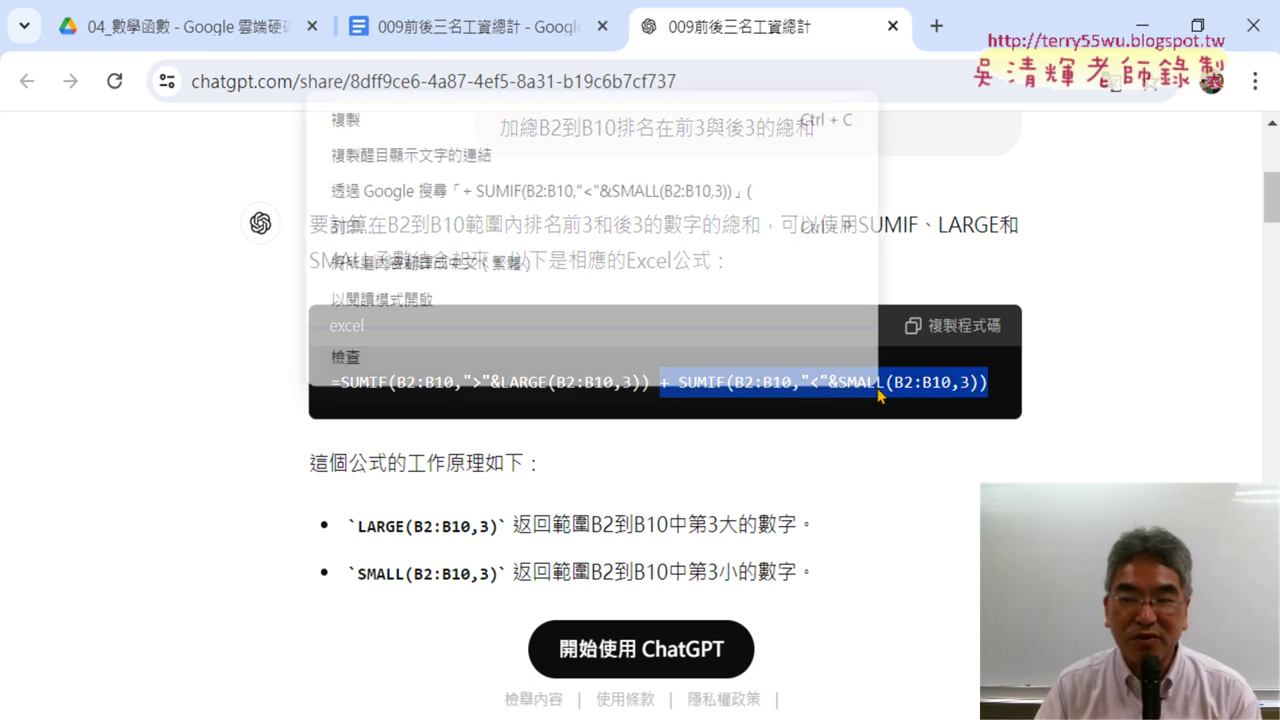
click(590, 122)
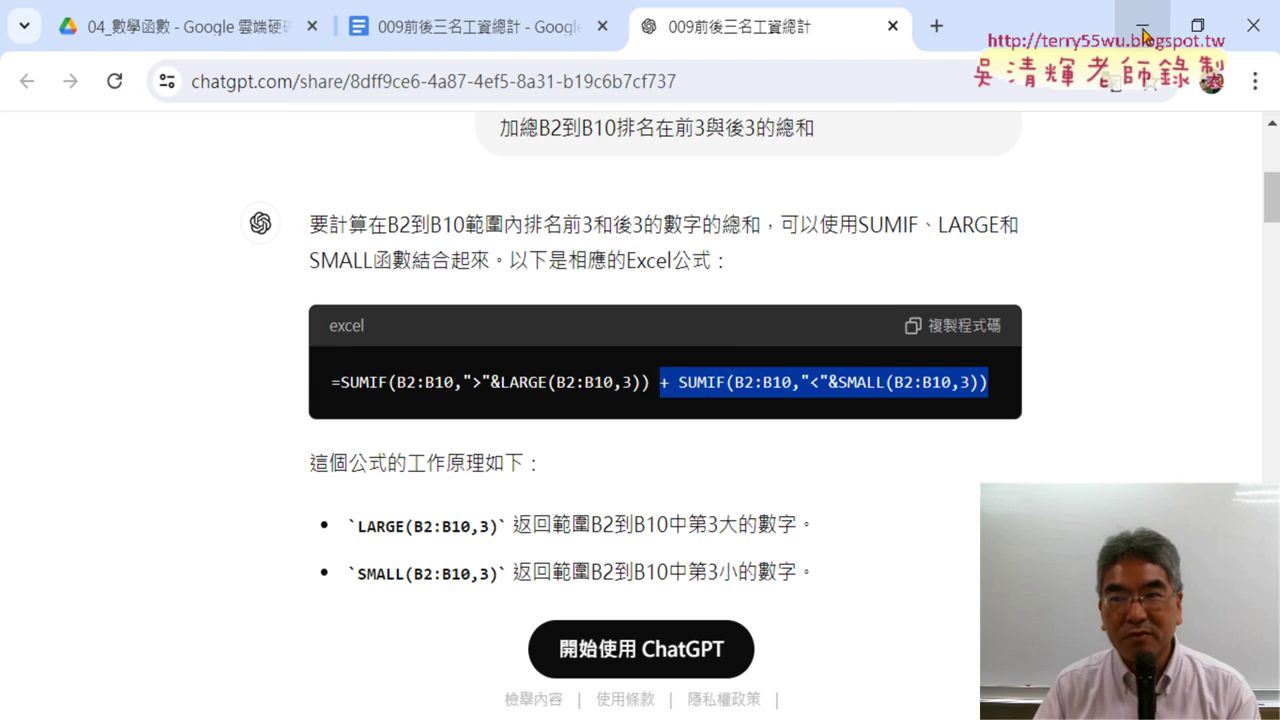
key(alt+Tab)
click(528, 207)
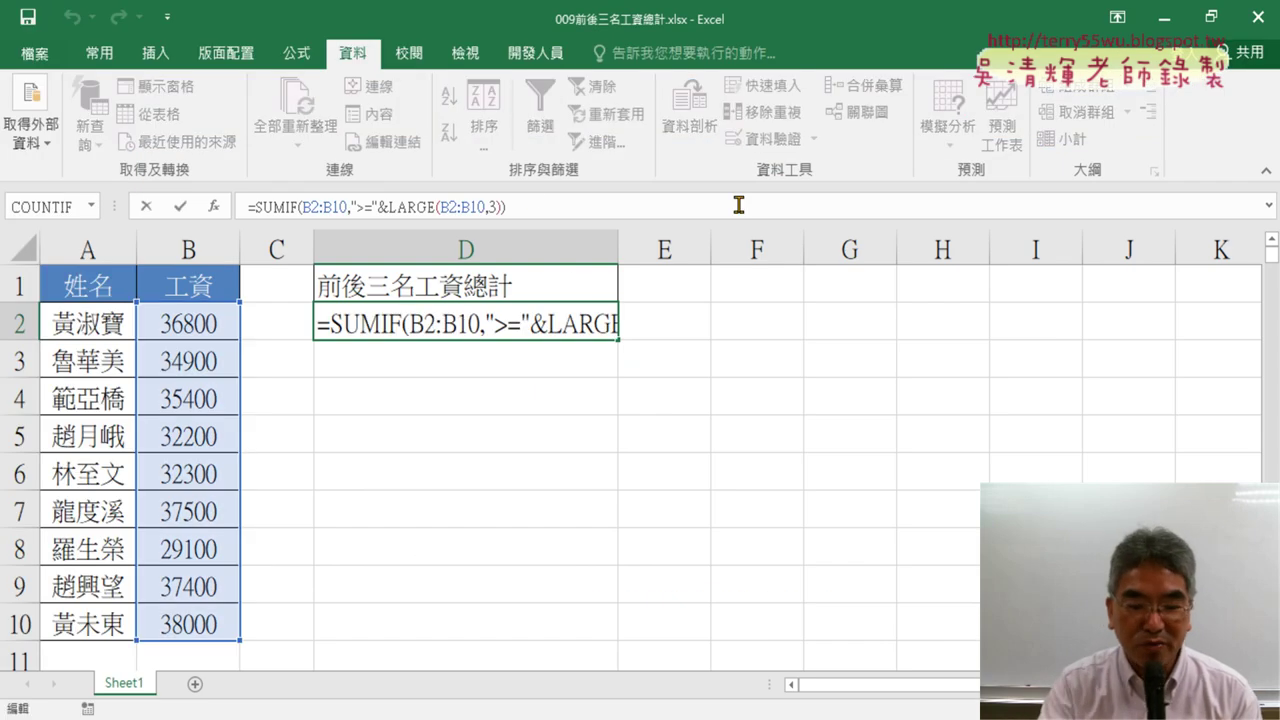
Append + SUMIF(B2:B10,"<"&SMALL(B2:B10,3)) to D2's formula and change its "<" to "<="
key(ctrl+v)
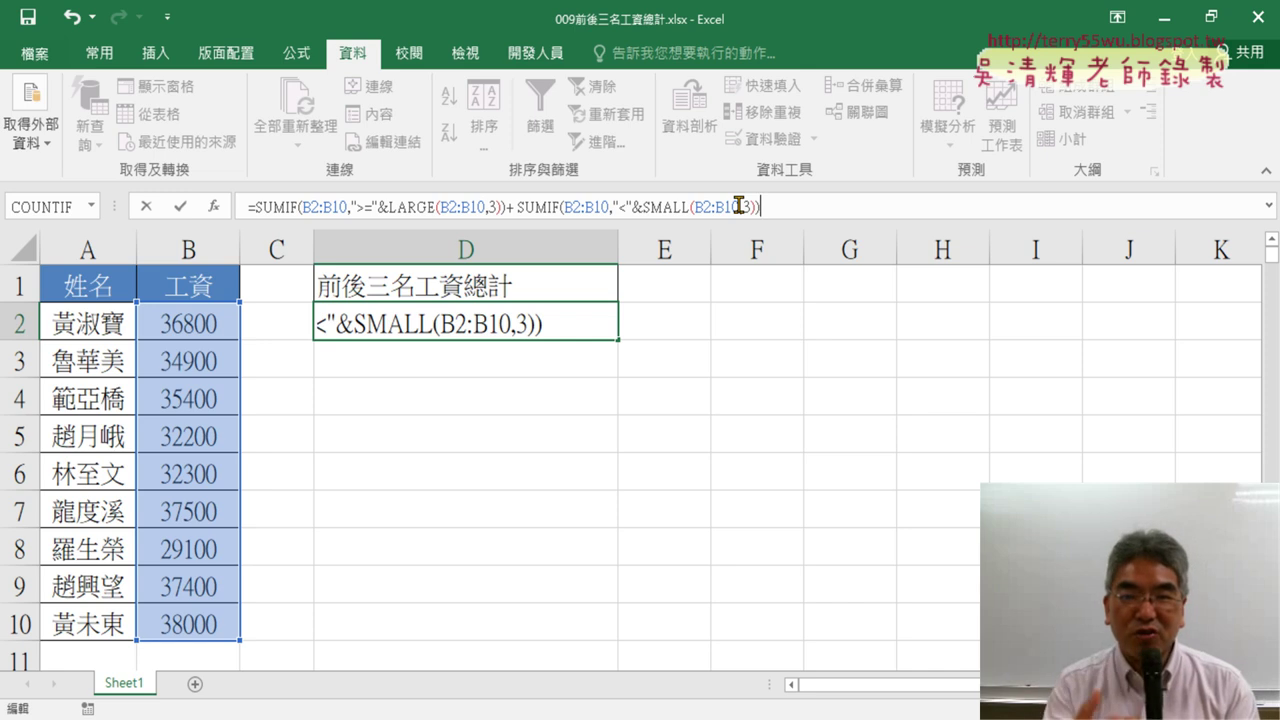
click(622, 207)
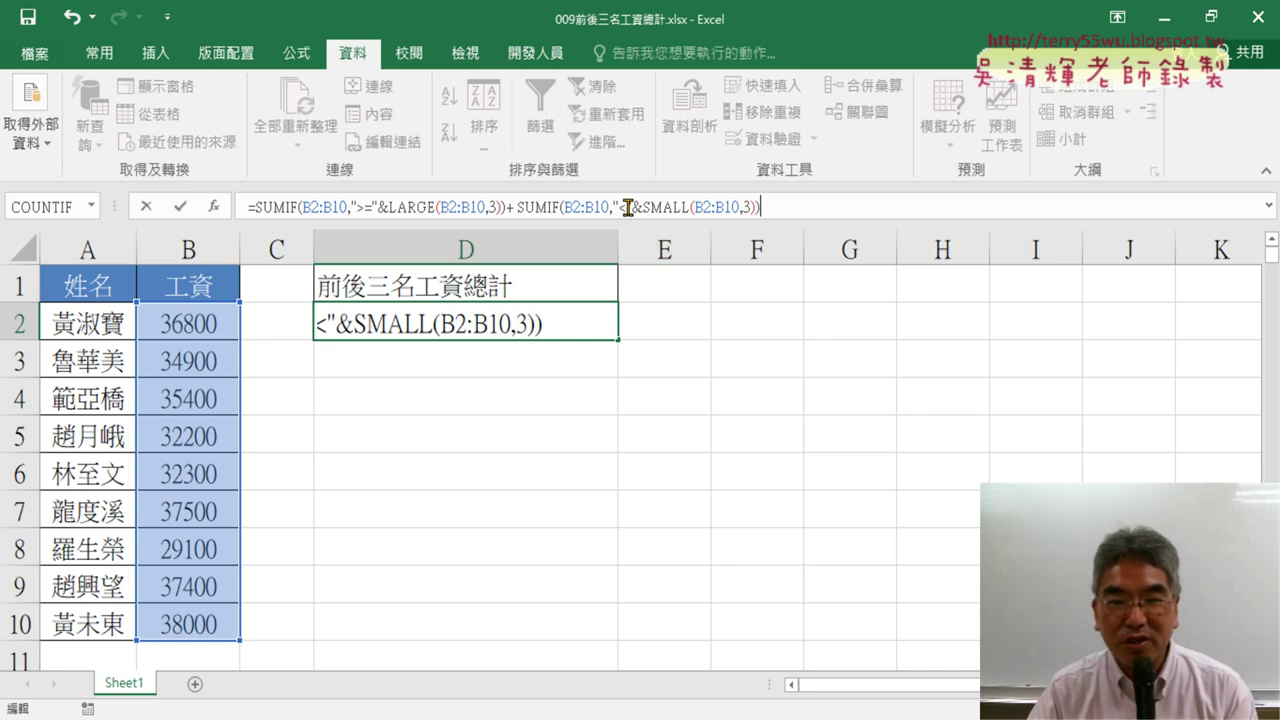
text(=)
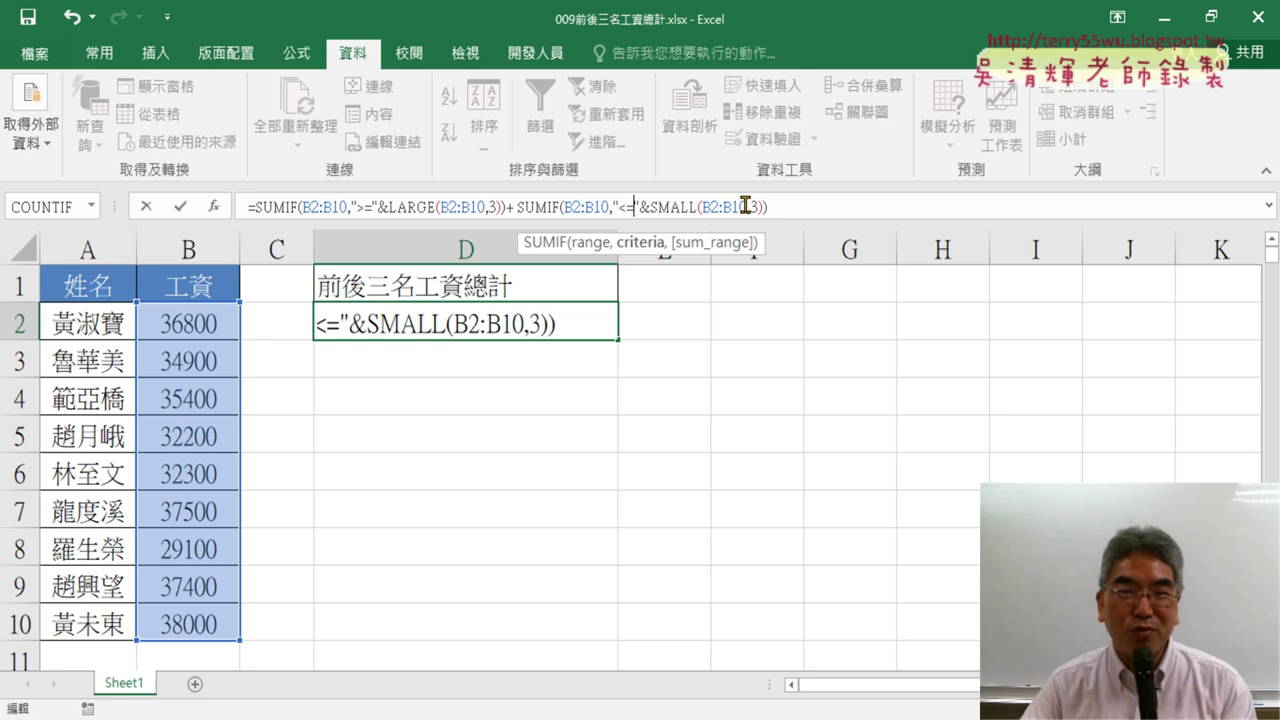
Confirm D2's combined formula, now showing 206500, and switch back to the ChatGPT answer
click(179, 207)
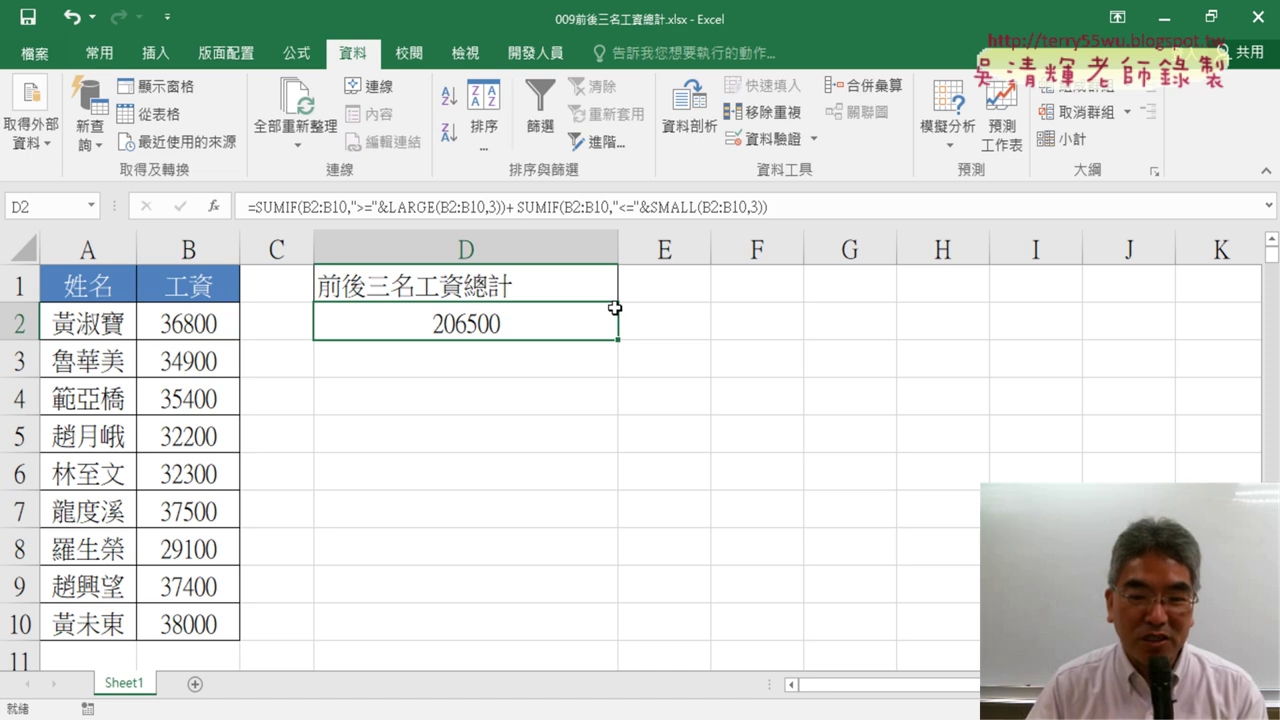
key(alt+Tab)
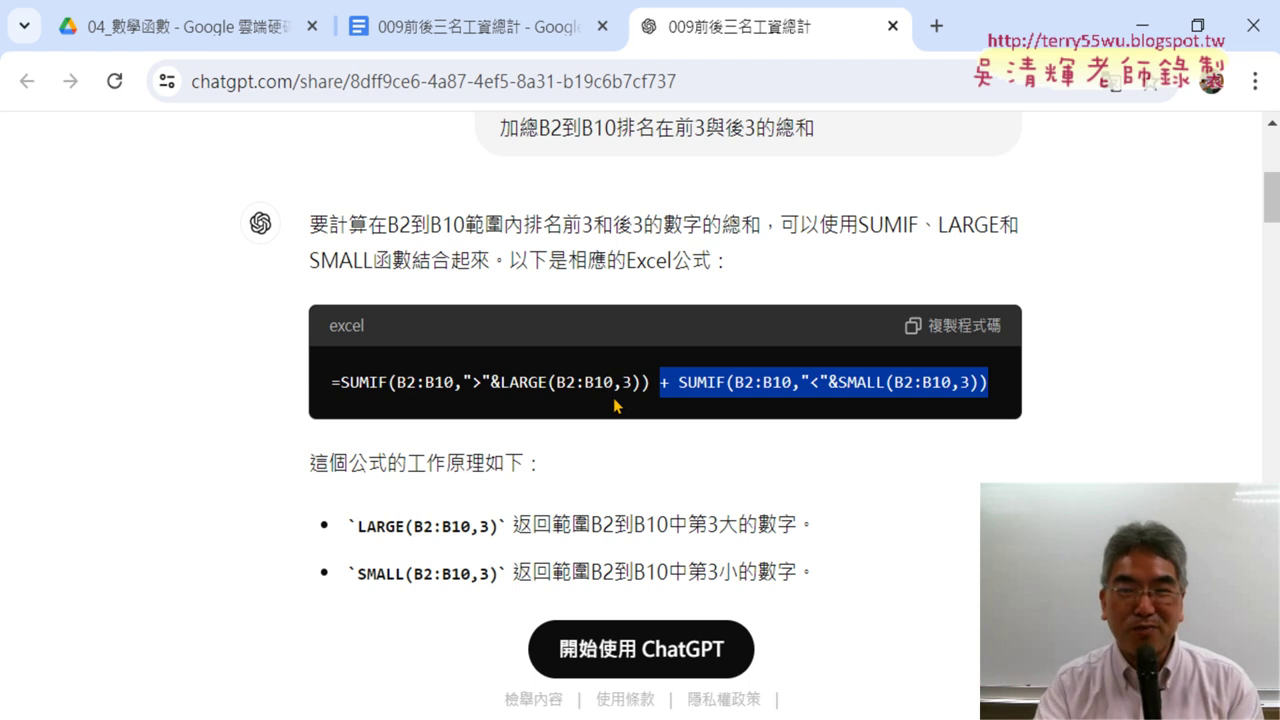
Highlight the SUMIF, LARGE and SMALL function names and the 前3 phrase in the ChatGPT prompt
scroll(645, 405, up, 2)
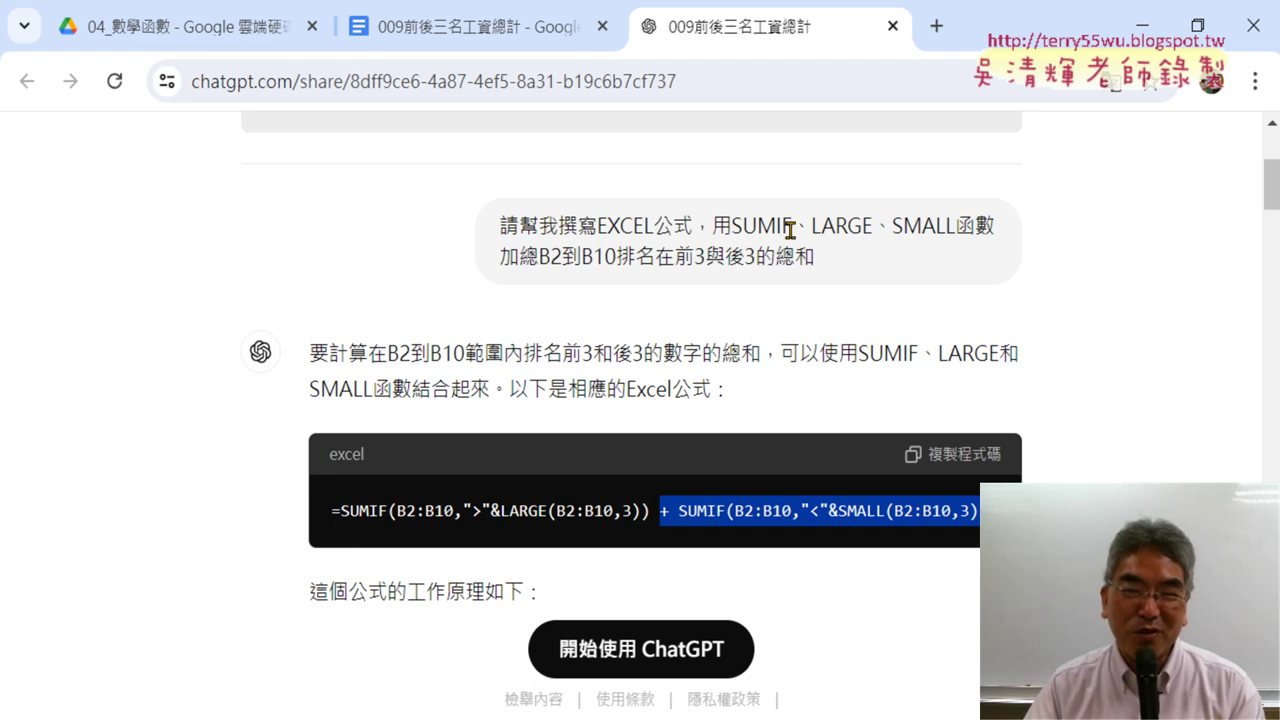
drag(791, 229, 992, 229)
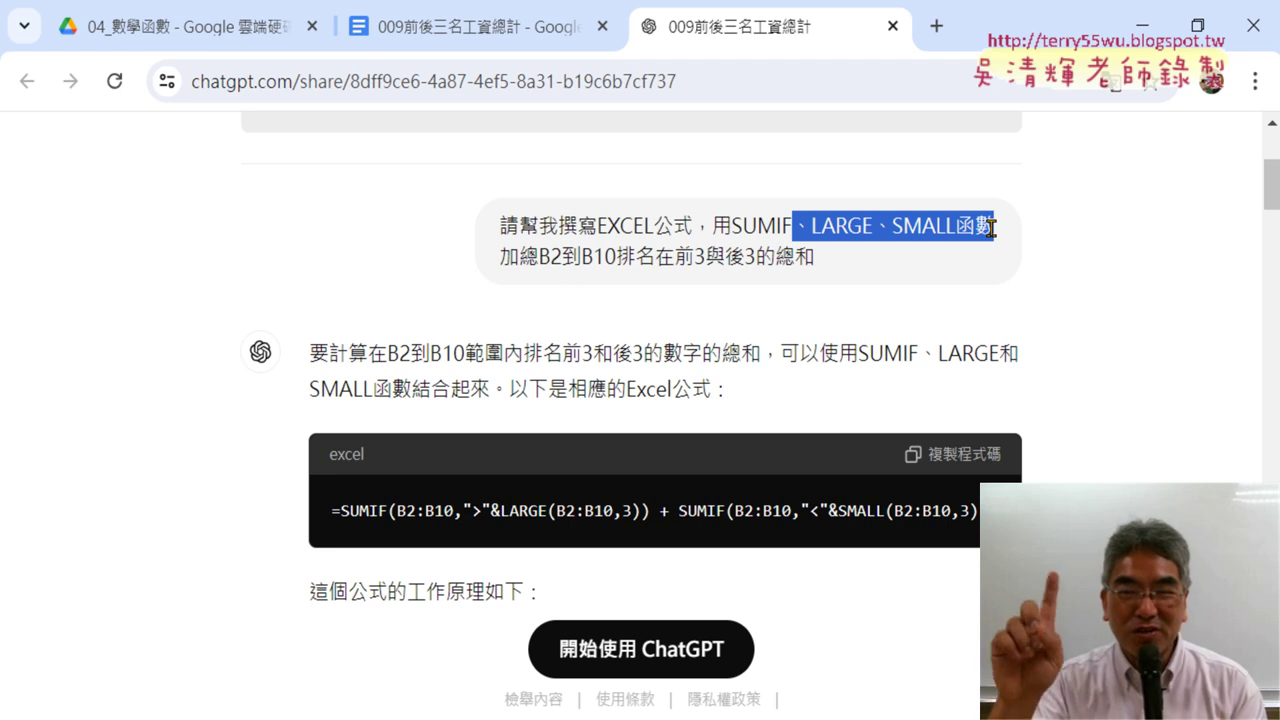
drag(732, 229, 995, 232)
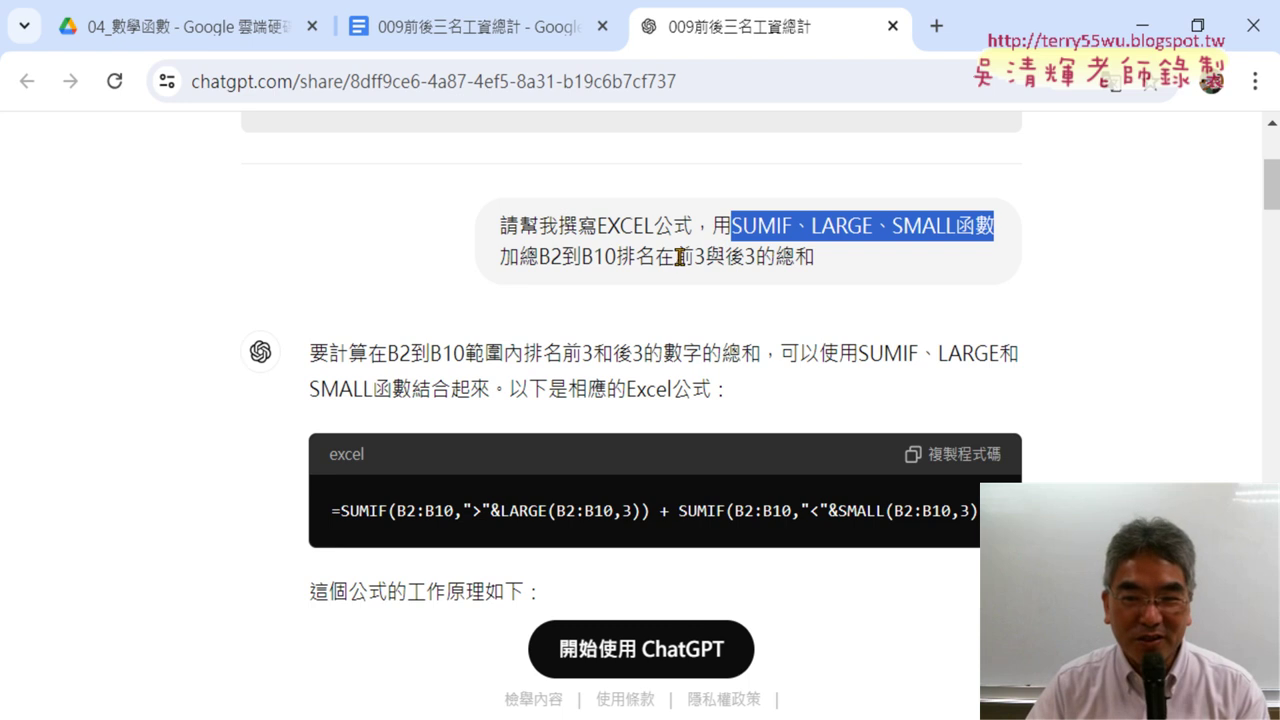
drag(676, 257, 763, 257)
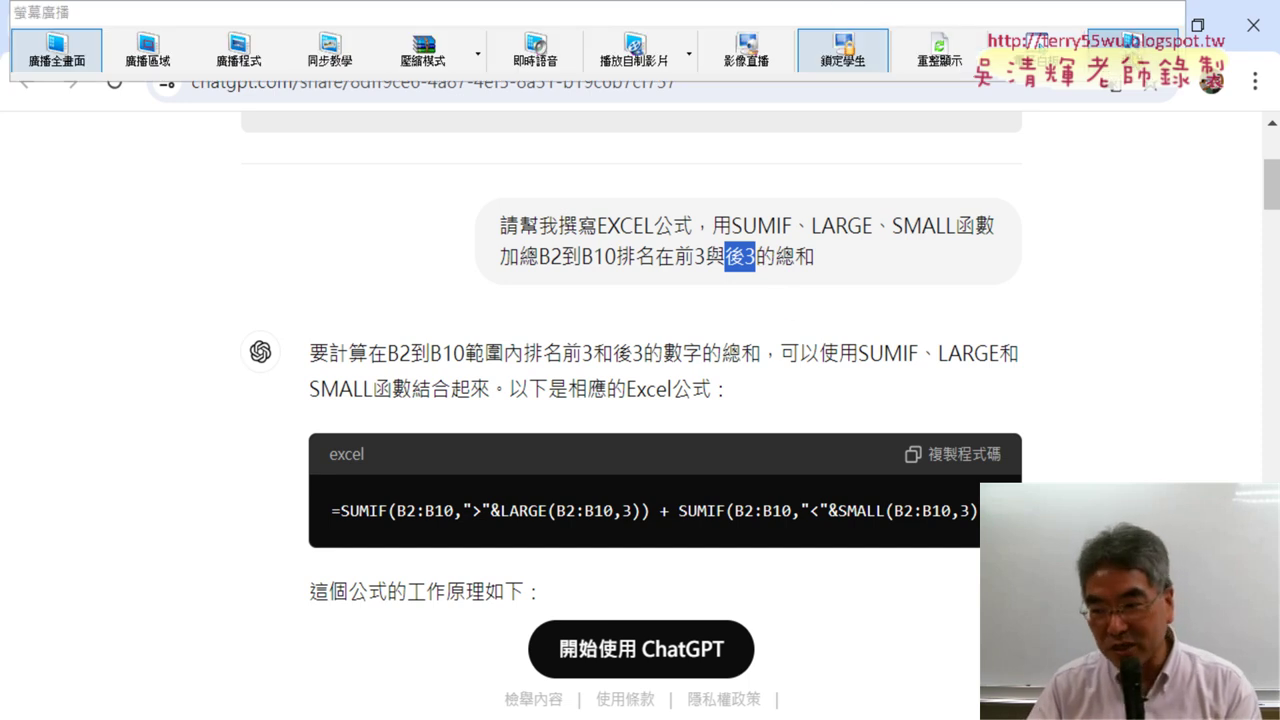
End the broadcast to return to the teacher console's student screen thumbnails
click(1113, 55)
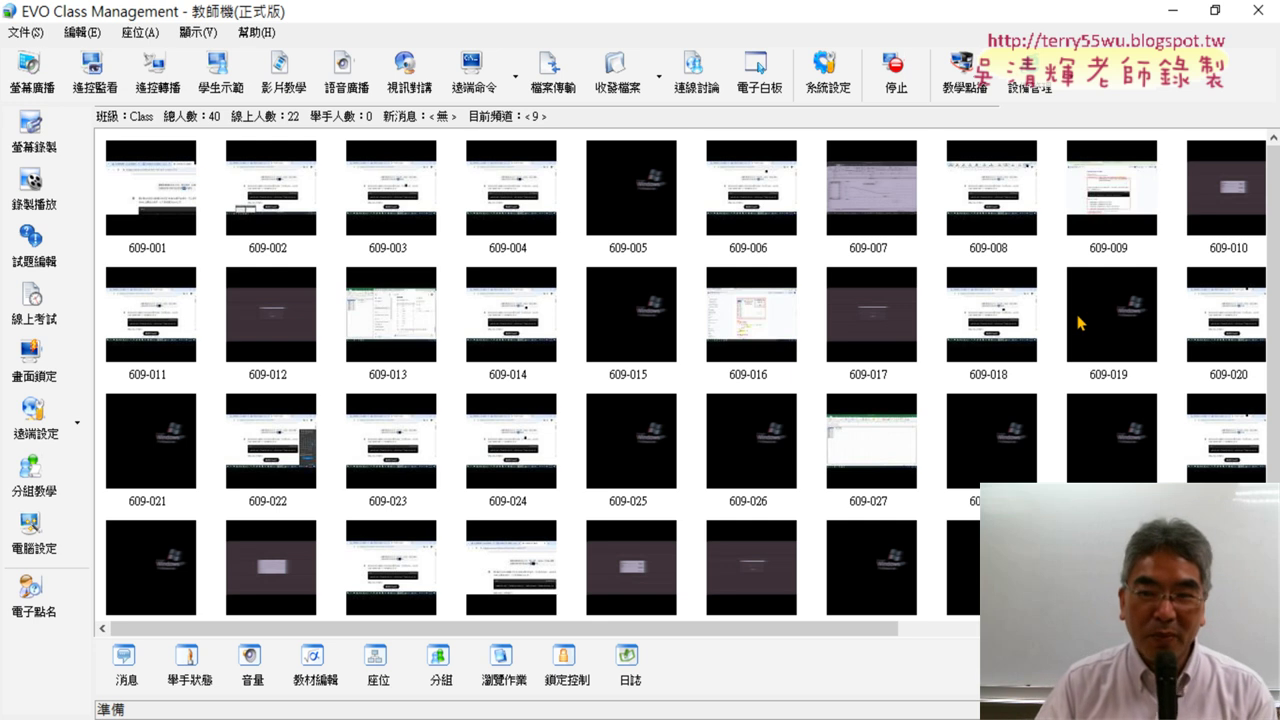